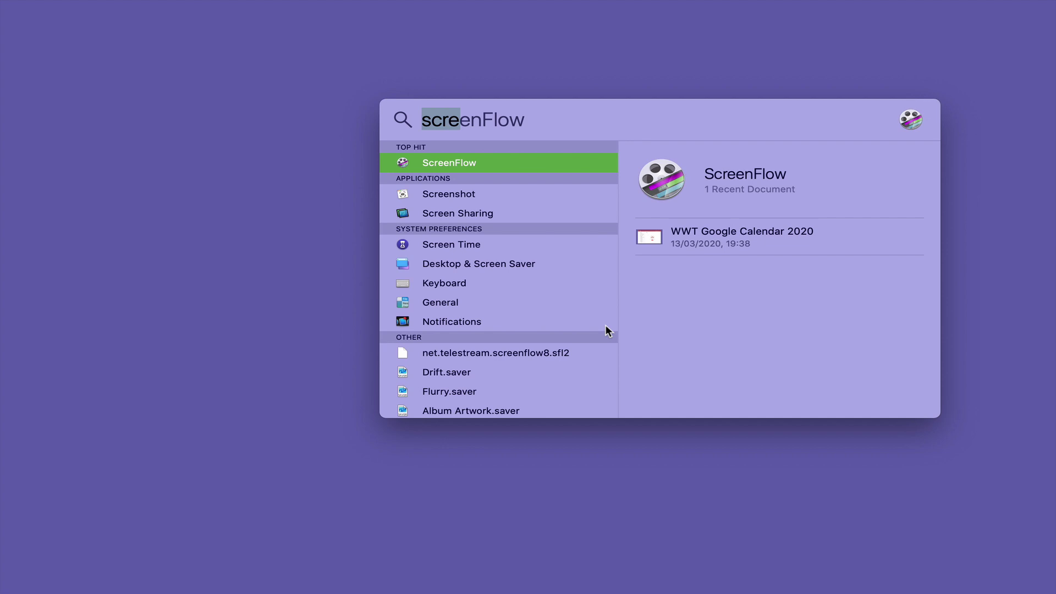
- Launch Safari from Spotlight, close it, then search 'mail' and choose Mail over Mailbutler
key("BackSpace")
key("BackSpace")
key("BackSpace")
key("BackSpace")
type("a")
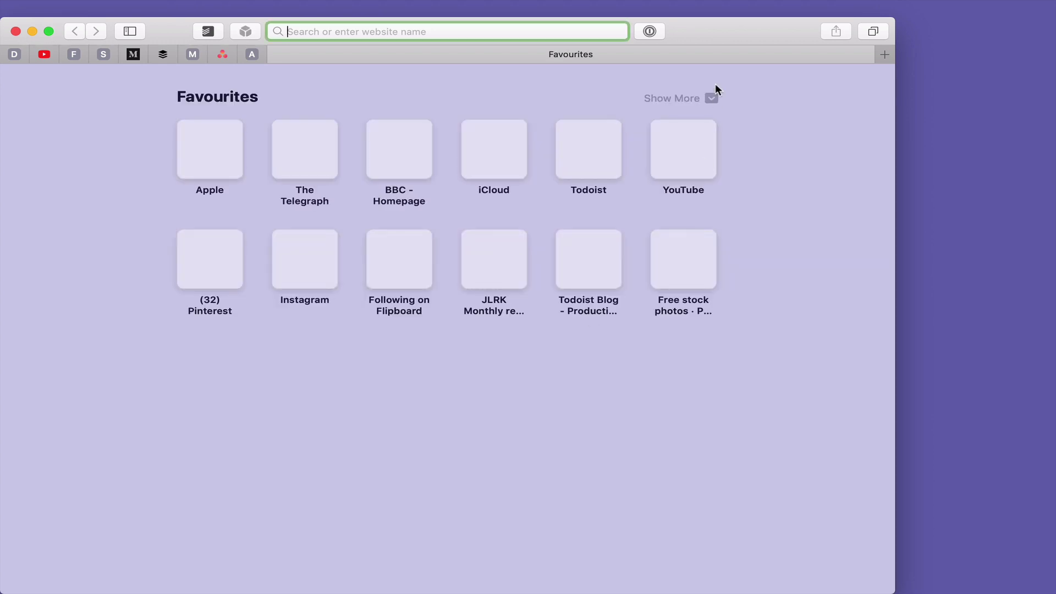
left_click_drag(742, 17, 780, 14)
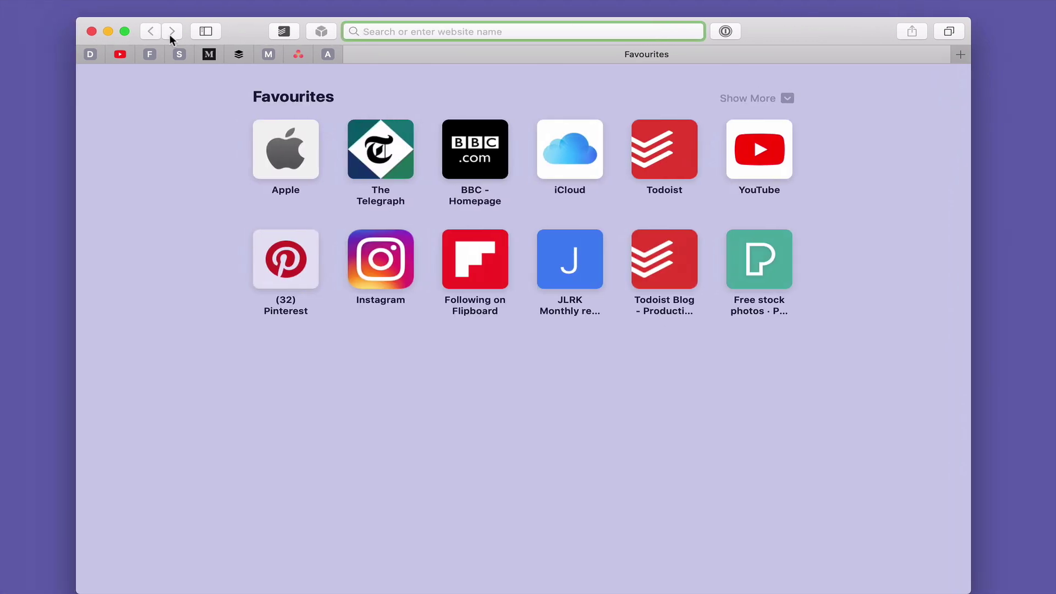
left_click(88, 27)
key("super+space")
type("sa")
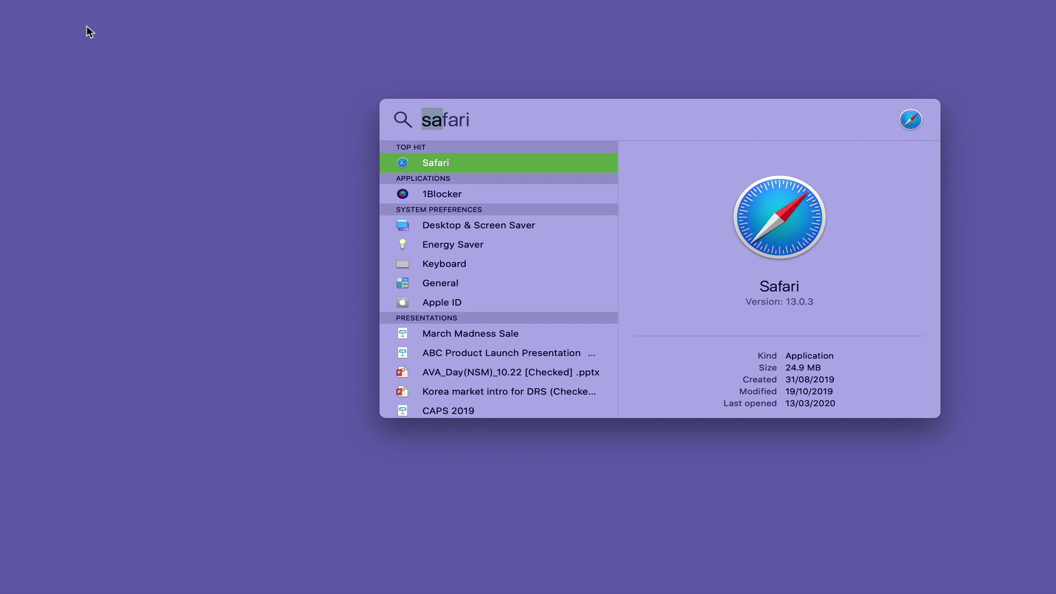
type("mail")
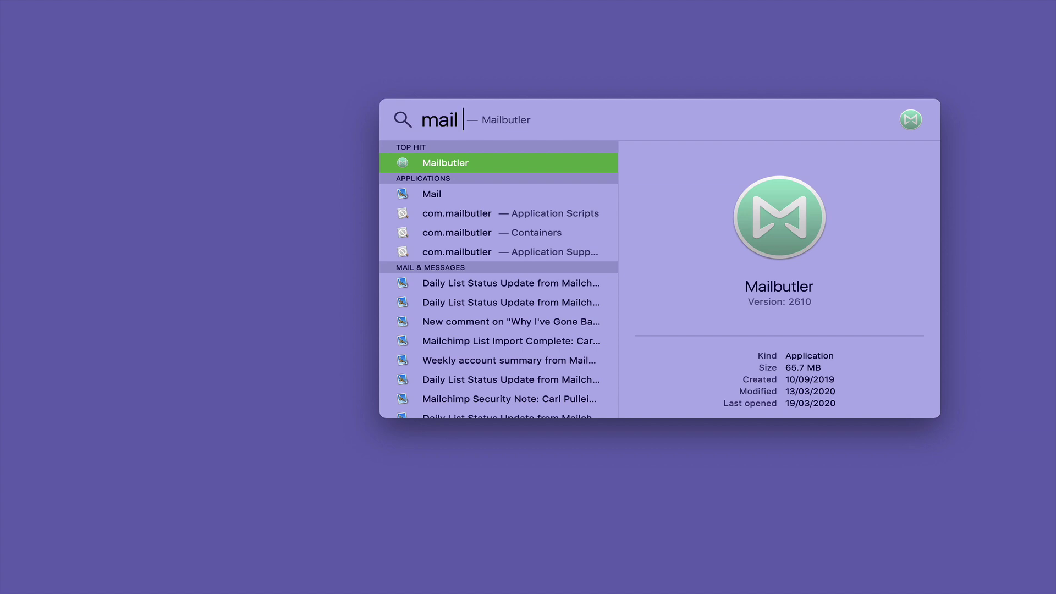
key("Down")
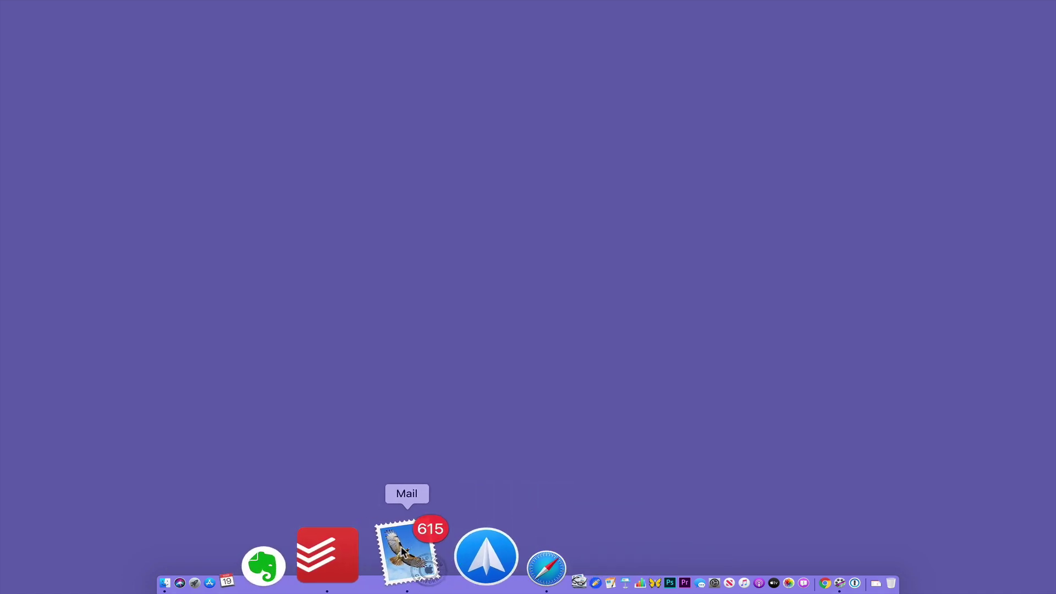
- Open Mail to the Inbox and dismiss the Mailbutler plugin notice with OK
left_click(402, 551)
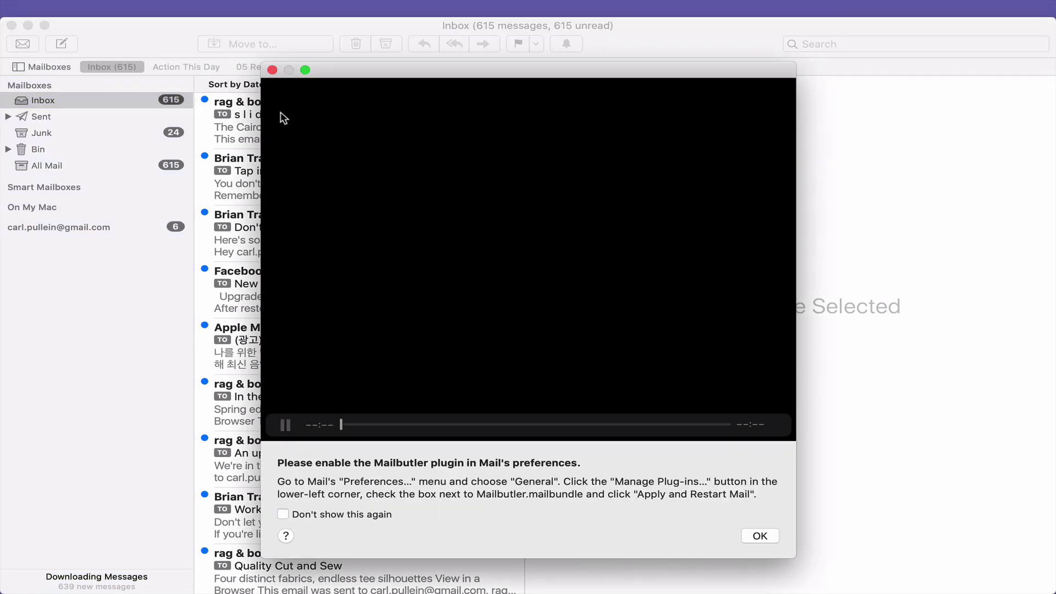
left_click(764, 537)
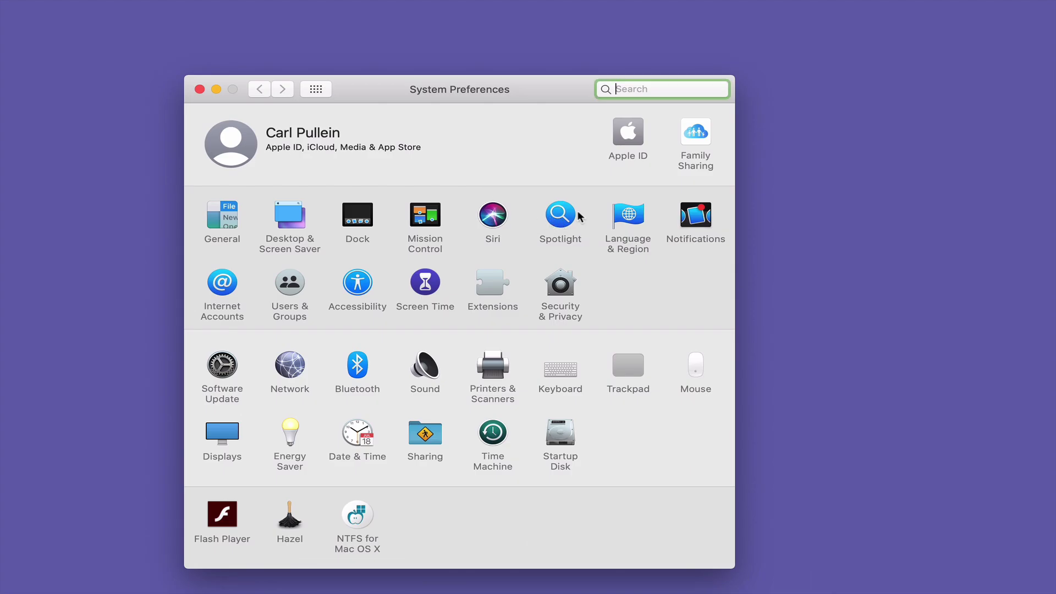
- In Spotlight preferences, exclude Fonts, Spotlight Suggestions and System Preferences from results, then close
left_click_drag(553, 82, 609, 53)
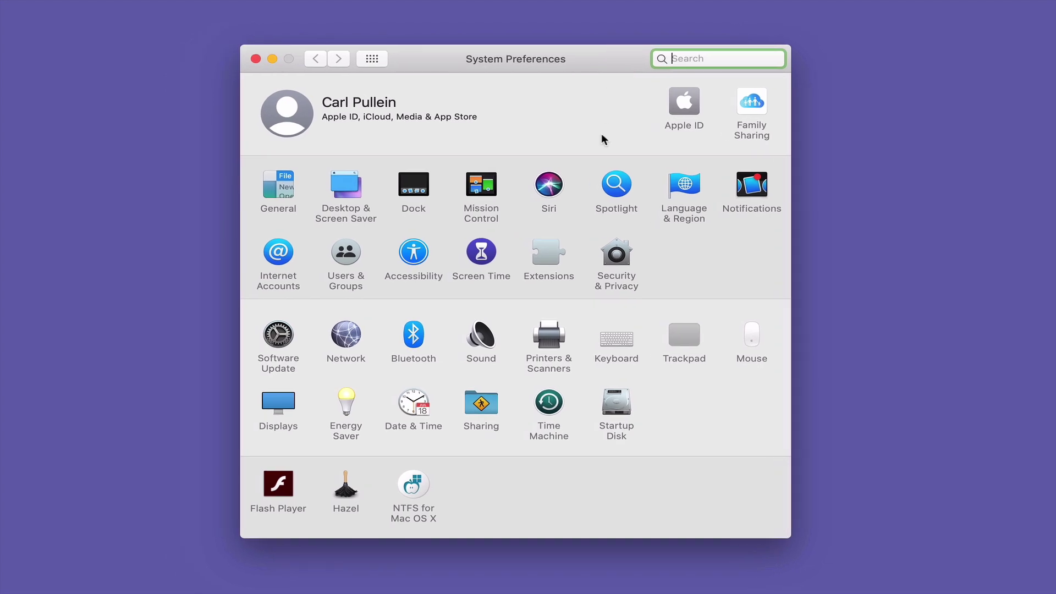
left_click(613, 184)
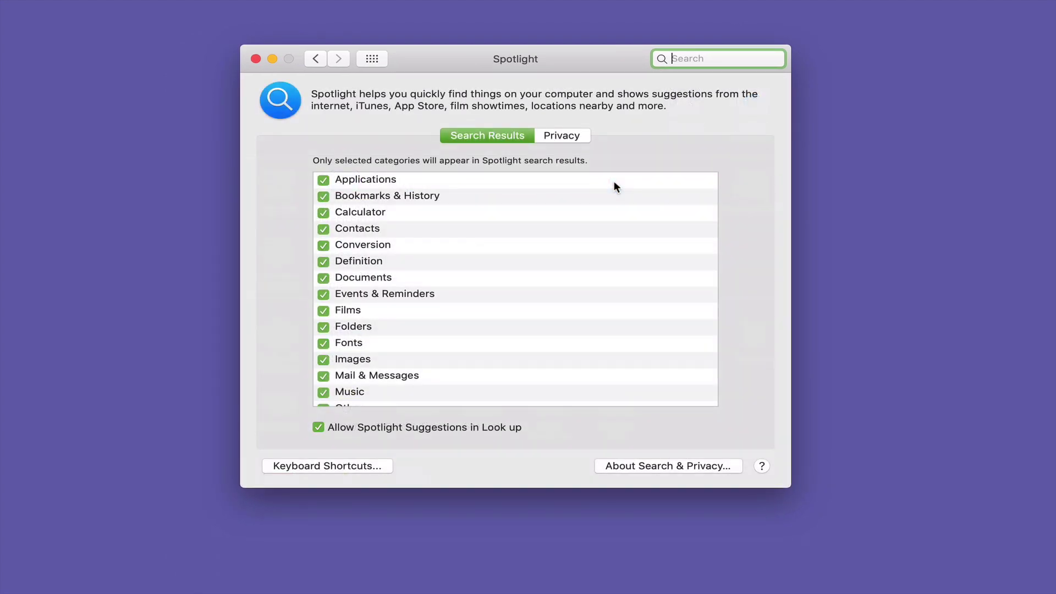
scroll(352, 235, "down", 5)
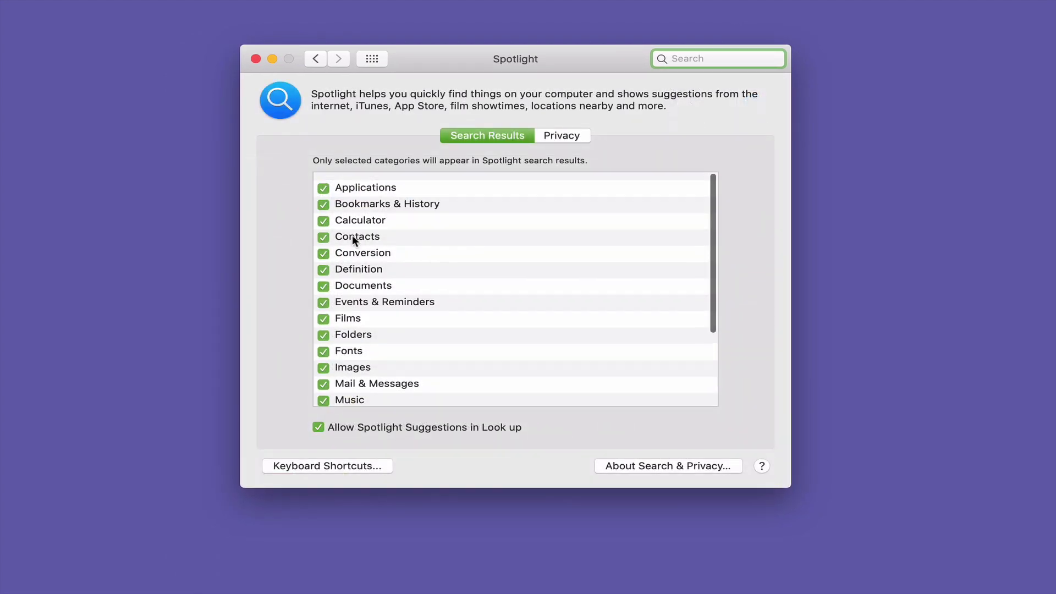
scroll(352, 236, "up", 5)
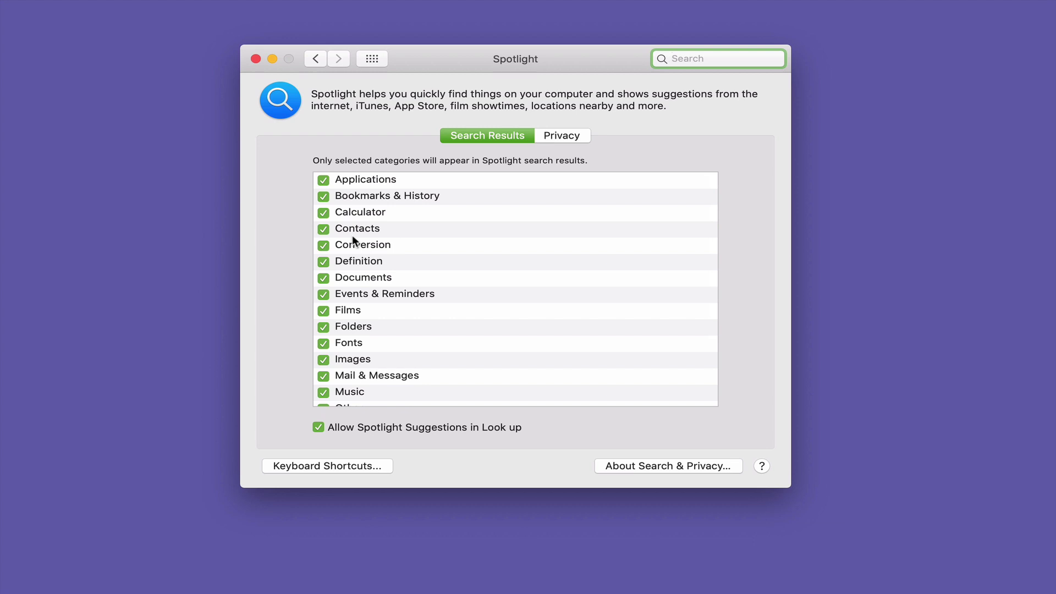
scroll(353, 235, "down", 5)
scroll(353, 236, "up", 5)
scroll(352, 235, "down", 5)
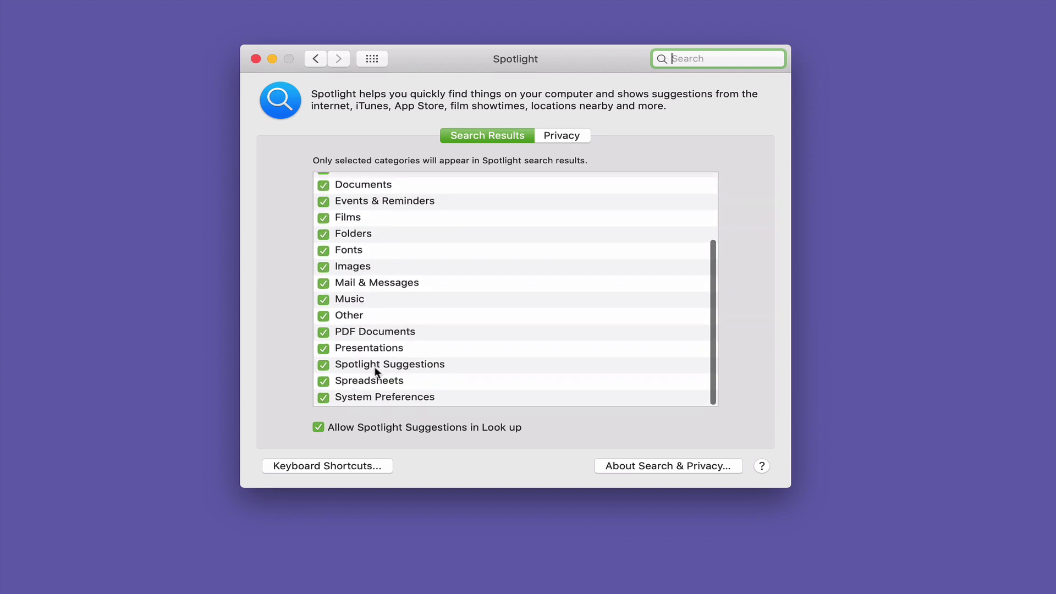
left_click(324, 365)
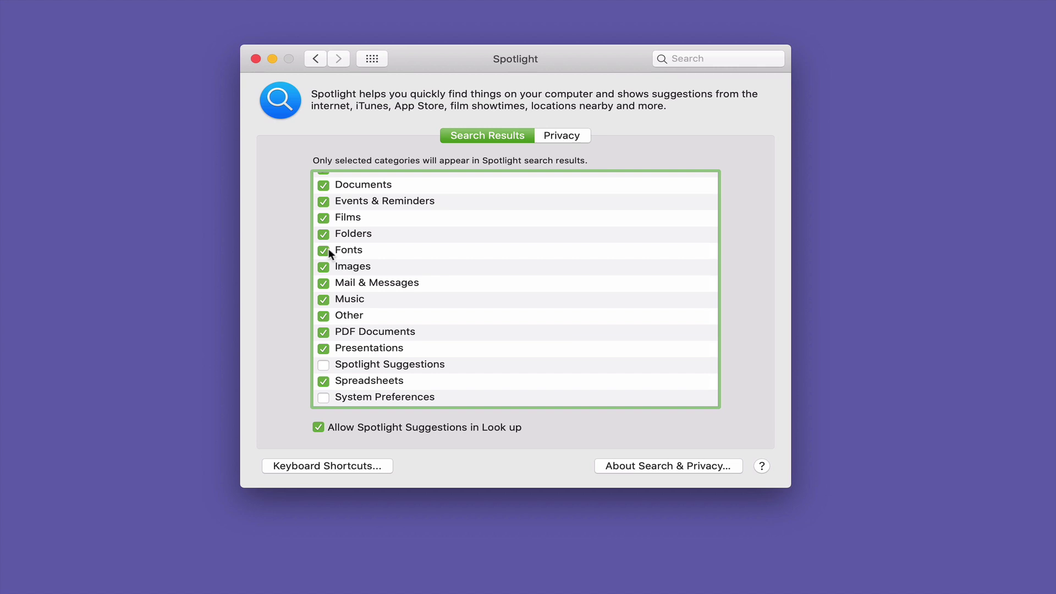
scroll(360, 246, "up", 5)
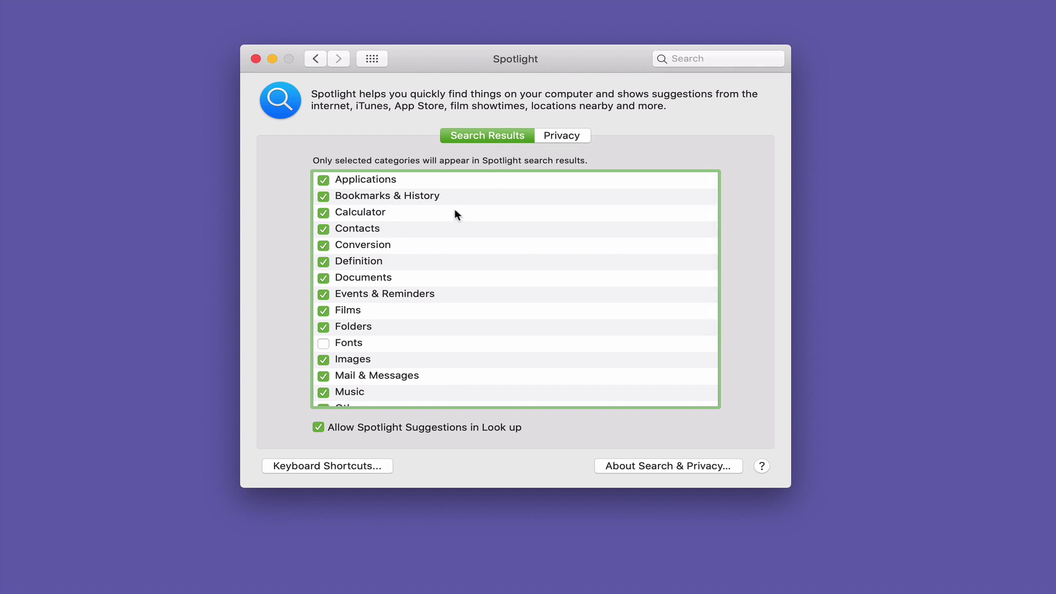
left_click(255, 59)
- Convert 83.5 kg in Spotlight to 184.09 pounds; the 'into stones' wording is erased as unrecognised
key("super+space")
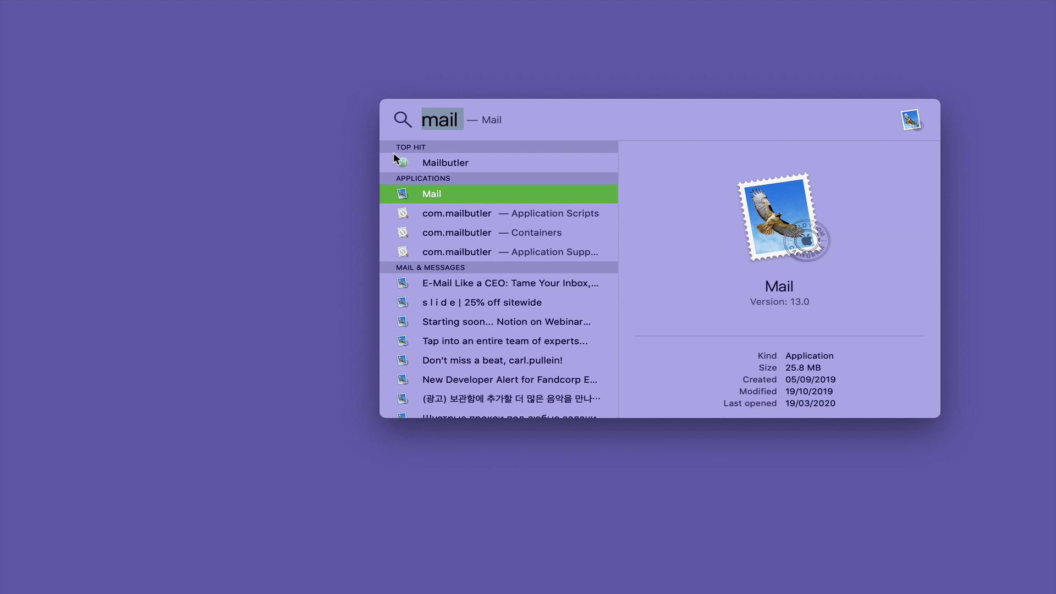
type("83.")
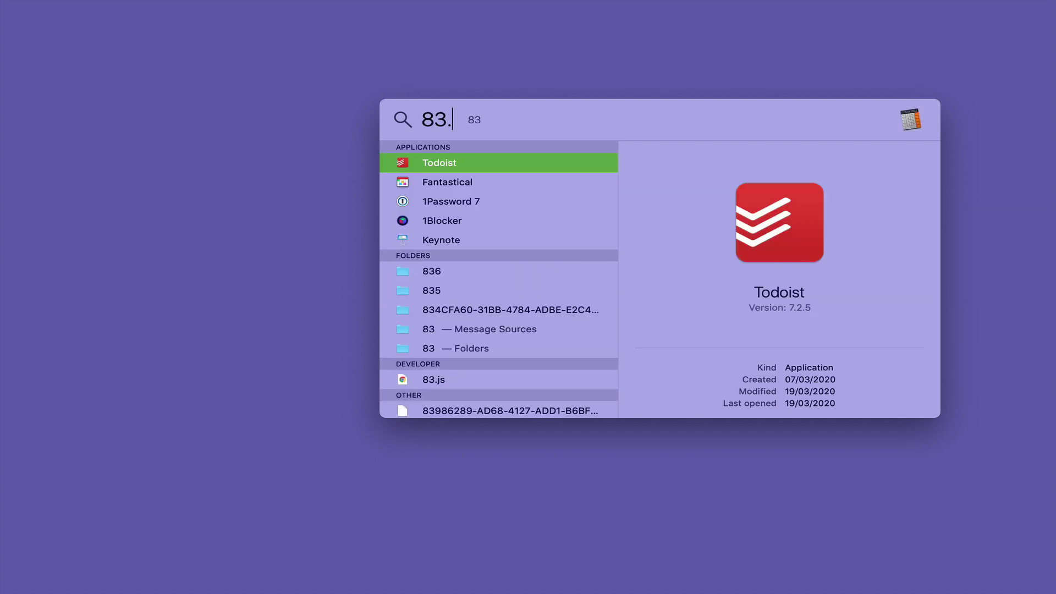
type("5kg")
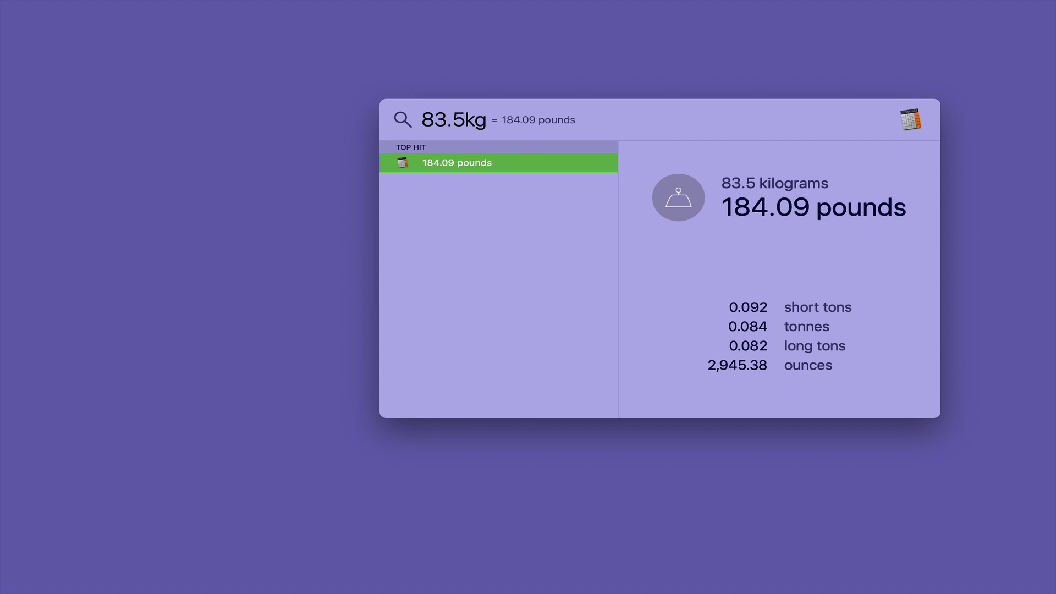
type(" into ")
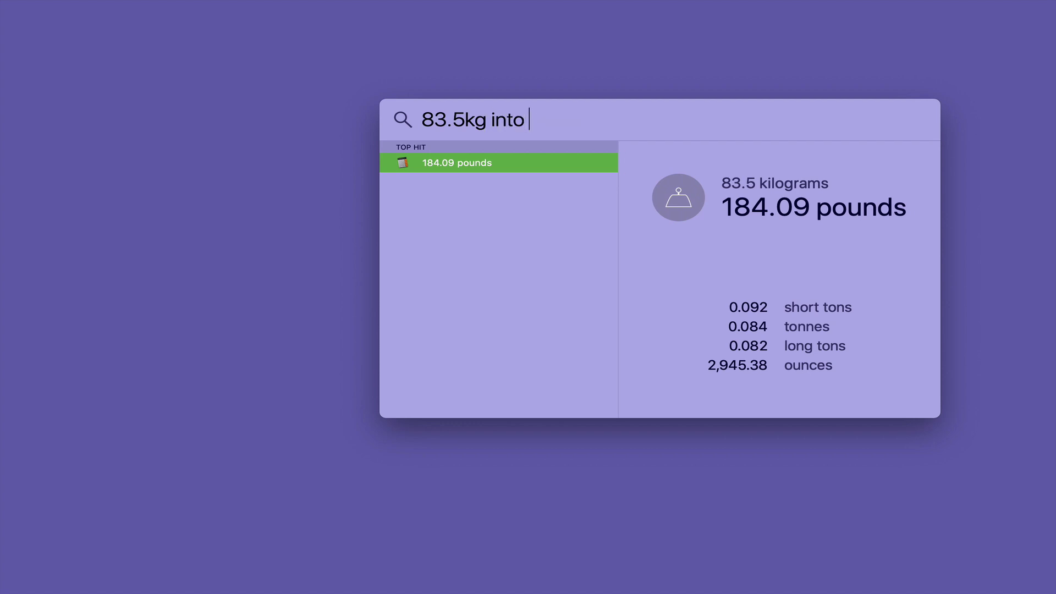
type("stone")
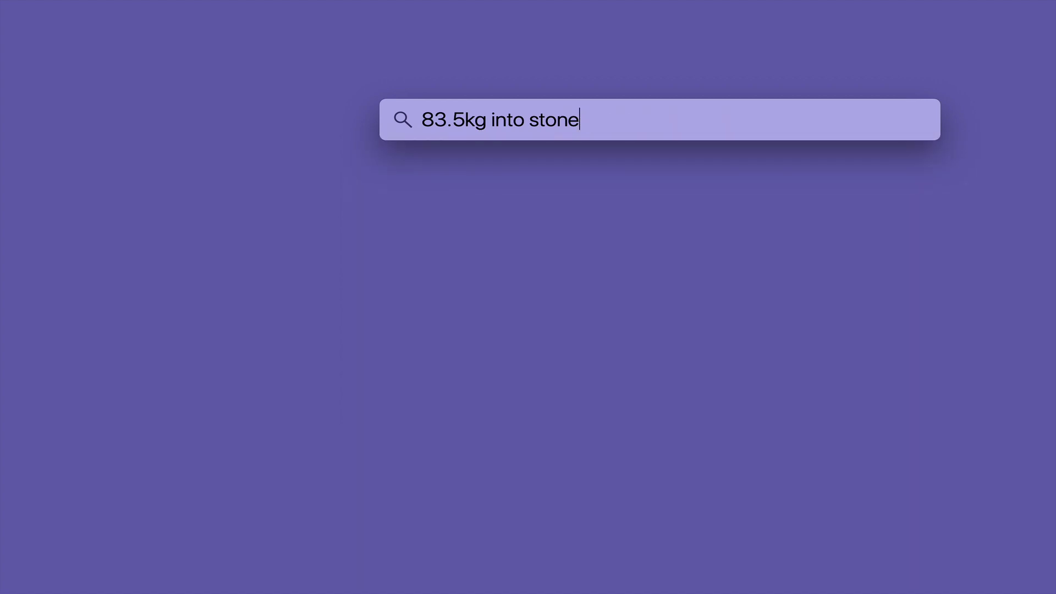
key("BackSpace")
key("BackSpace")
key("BackSpace")
key("BackSpace")
key("BackSpace")
key("BackSpace")
key("BackSpace")
key("BackSpace")
key("BackSpace")
key("BackSpace")
key("BackSpace")
key("BackSpace")
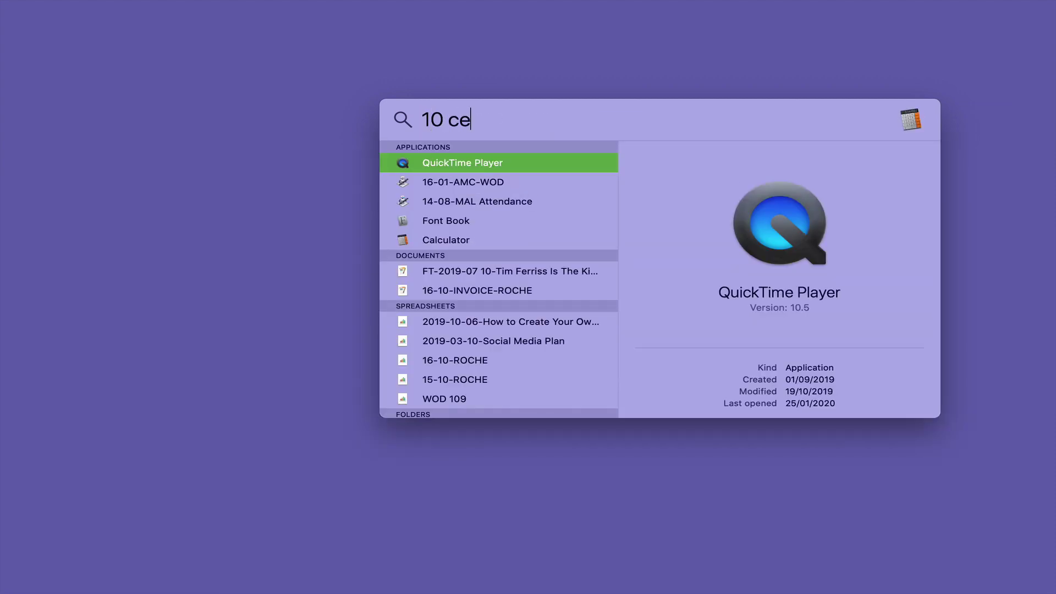
type("ls")
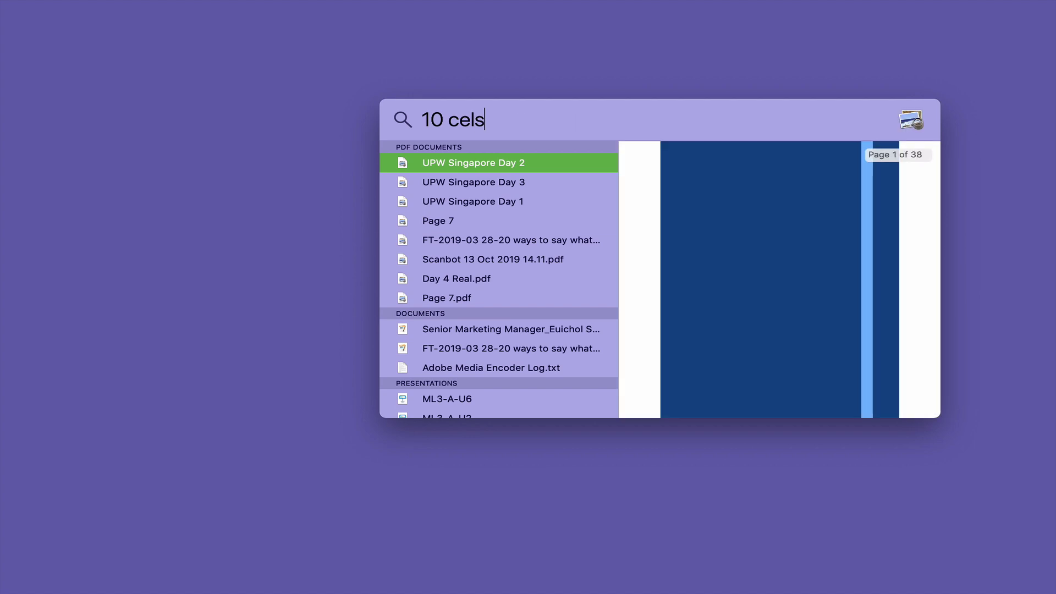
type("us")
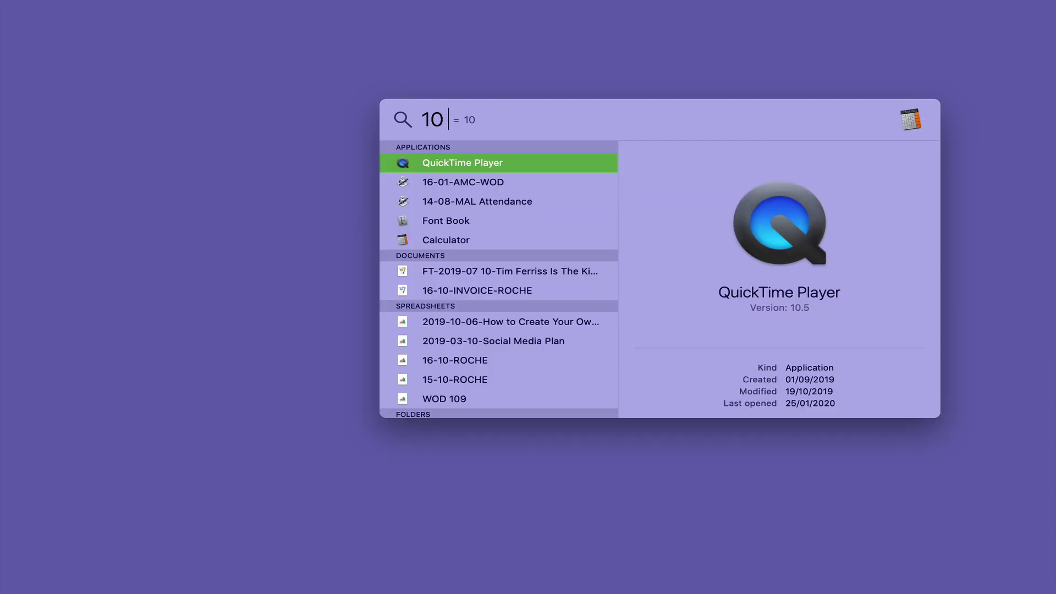
type("deg")
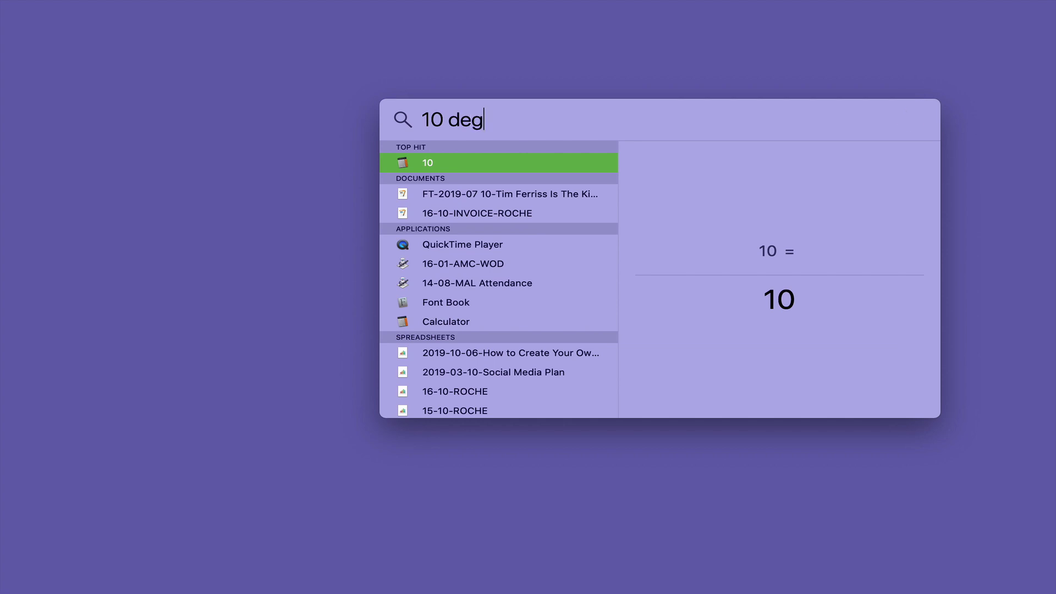
type("ree")
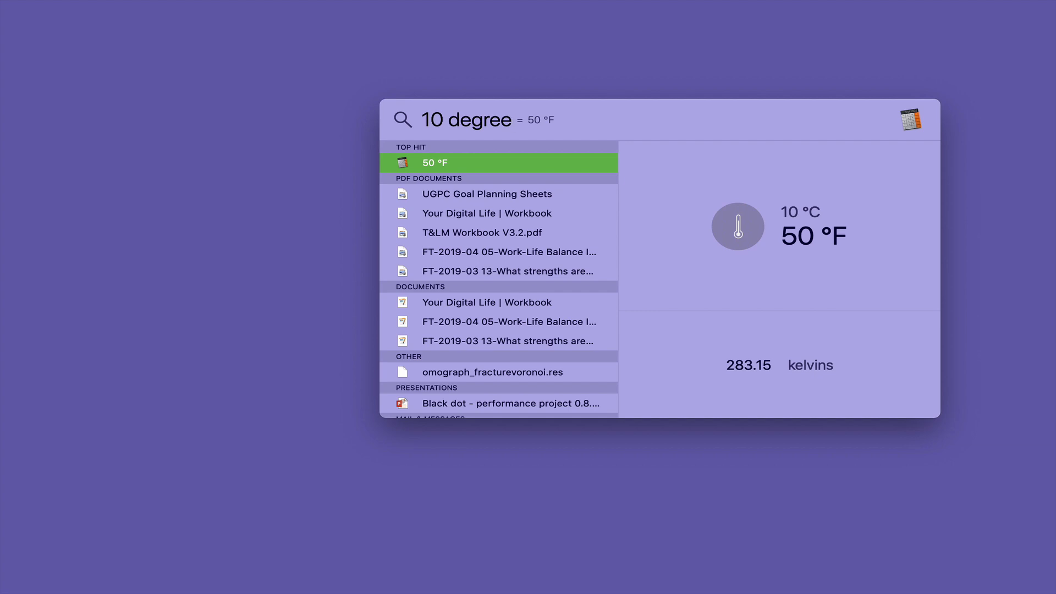
- Convert 10 degrees Celsius to 50 °F, then clear the query to search for Todoist
key("BackSpace")
key("BackSpace")
key("BackSpace")
key("BackSpace")
key("BackSpace")
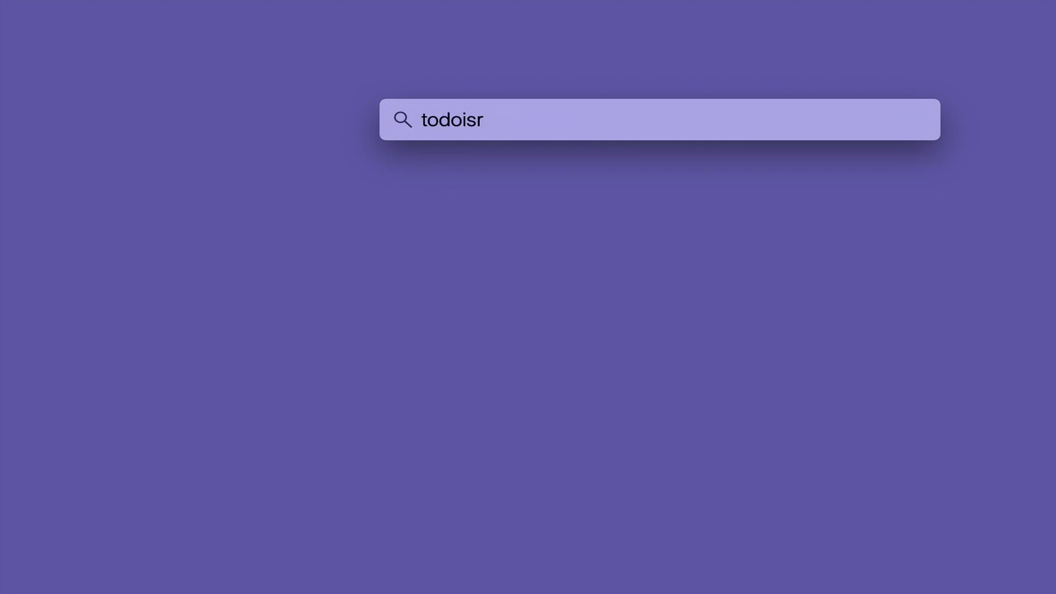
- Fix the misspelt Todoist query and search 'newsletter' for documents, mail messages and developer files
key("BackSpace")
type("t")
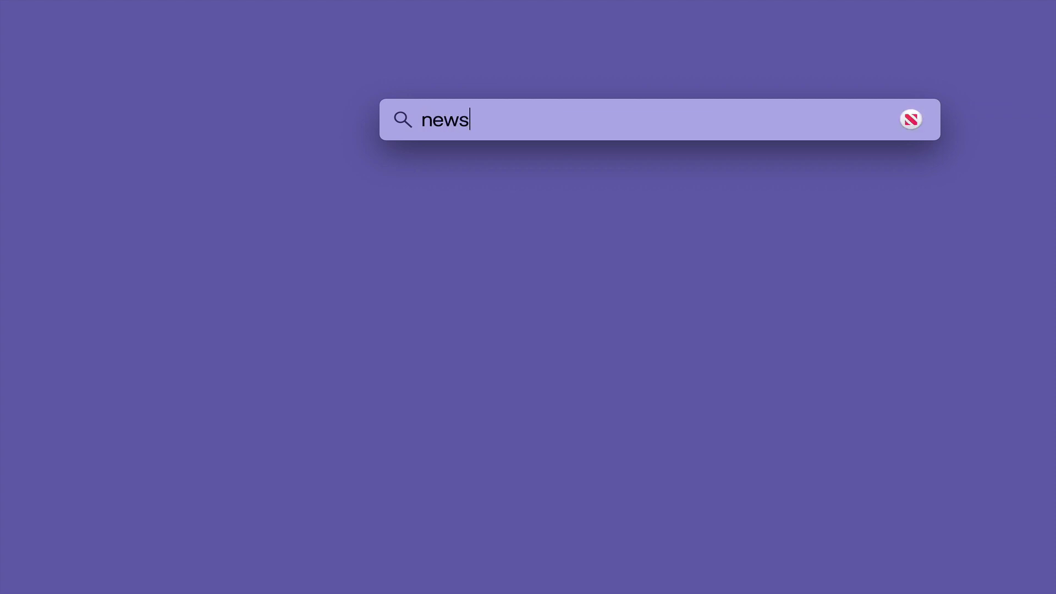
type("letter")
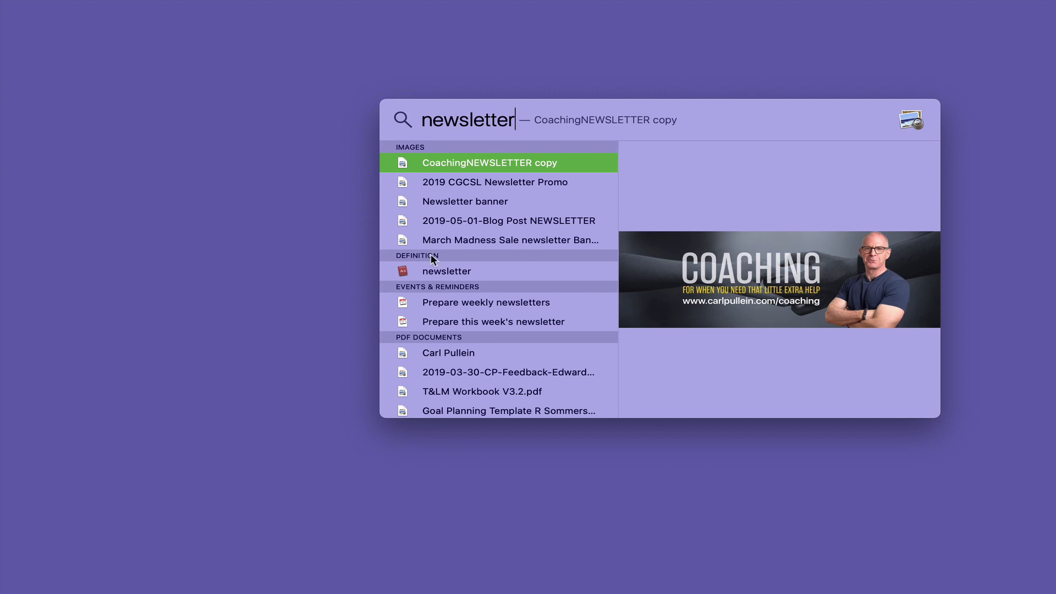
scroll(445, 311, "down", 3)
scroll(445, 312, "down", 3)
scroll(445, 312, "down", 3)
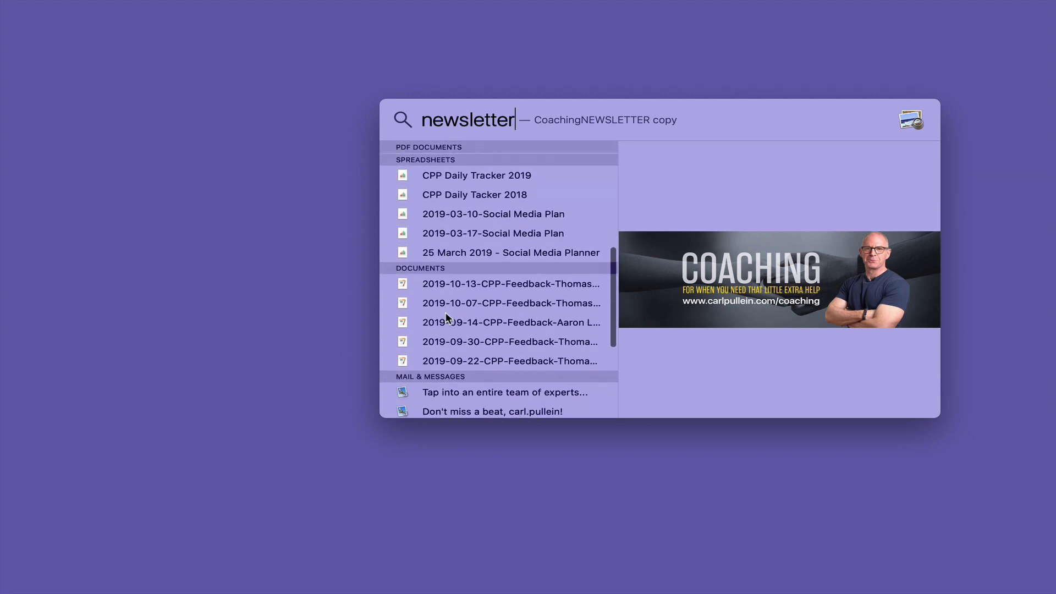
scroll(445, 313, "down", 1)
scroll(445, 312, "down", 4)
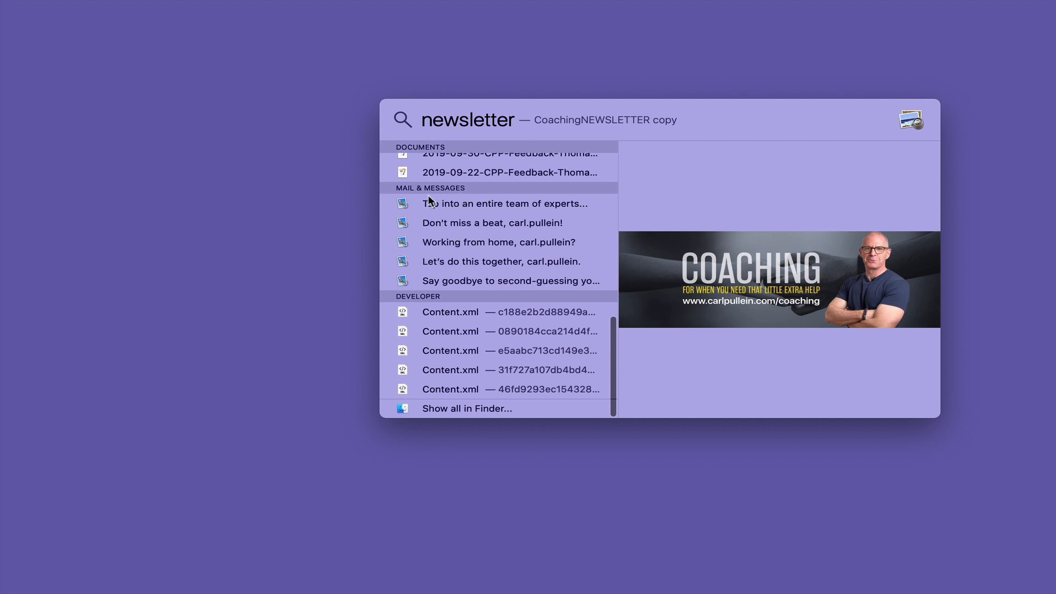
- Preview the 'Don't miss a beat' then 'Working from home' emails in a taller, repositioned Spotlight window
left_click(453, 223)
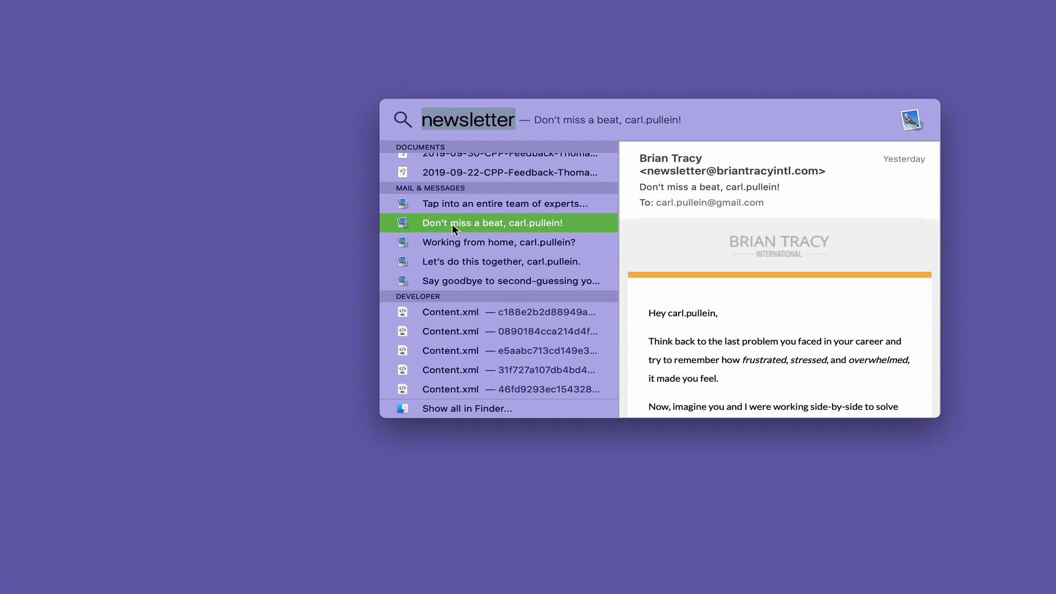
key("Down")
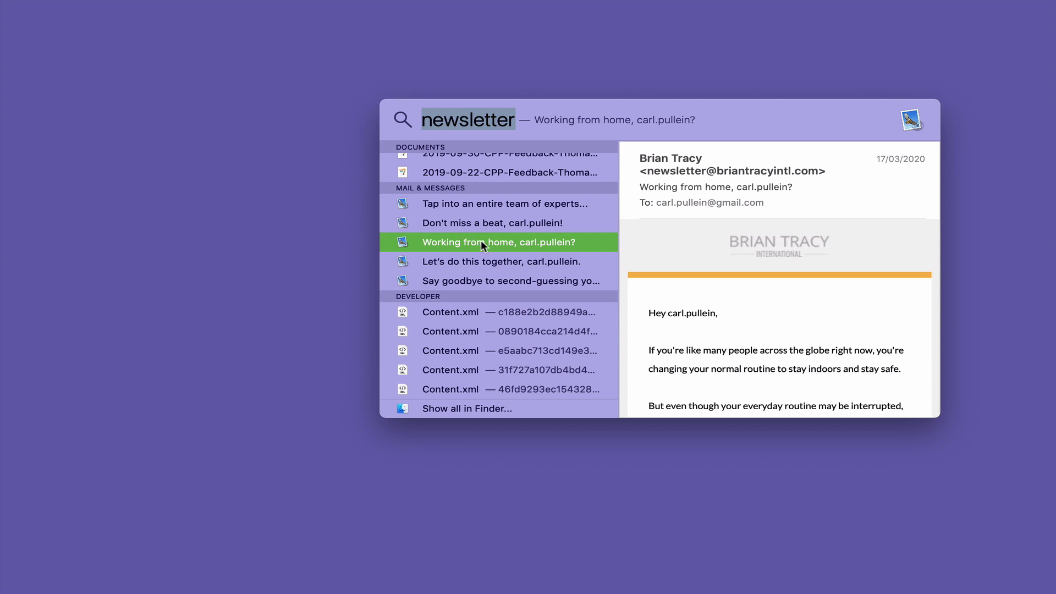
left_click_drag(721, 118, 564, 79)
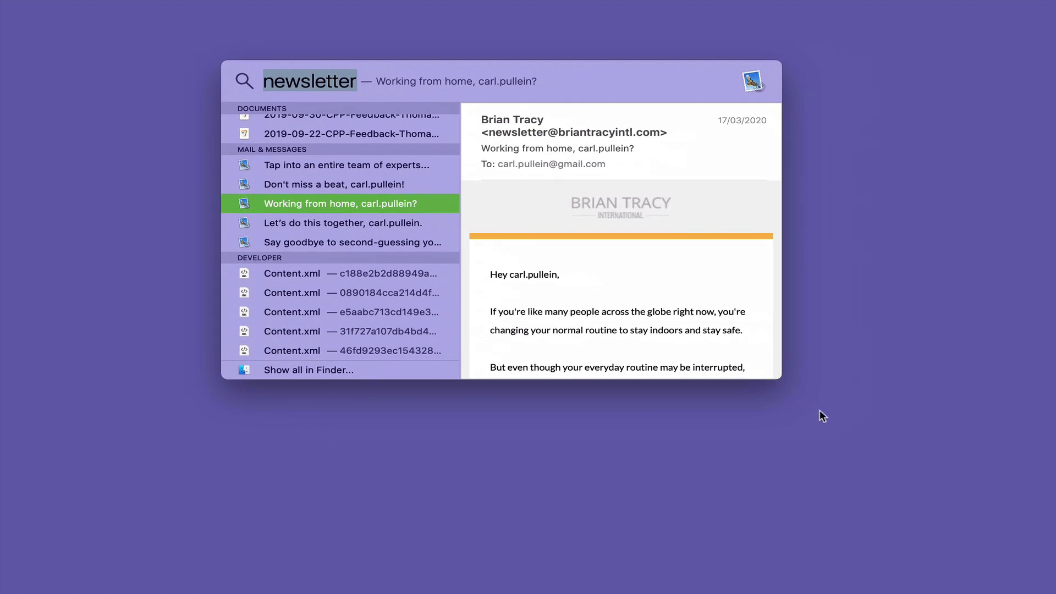
left_click_drag(787, 379, 808, 538)
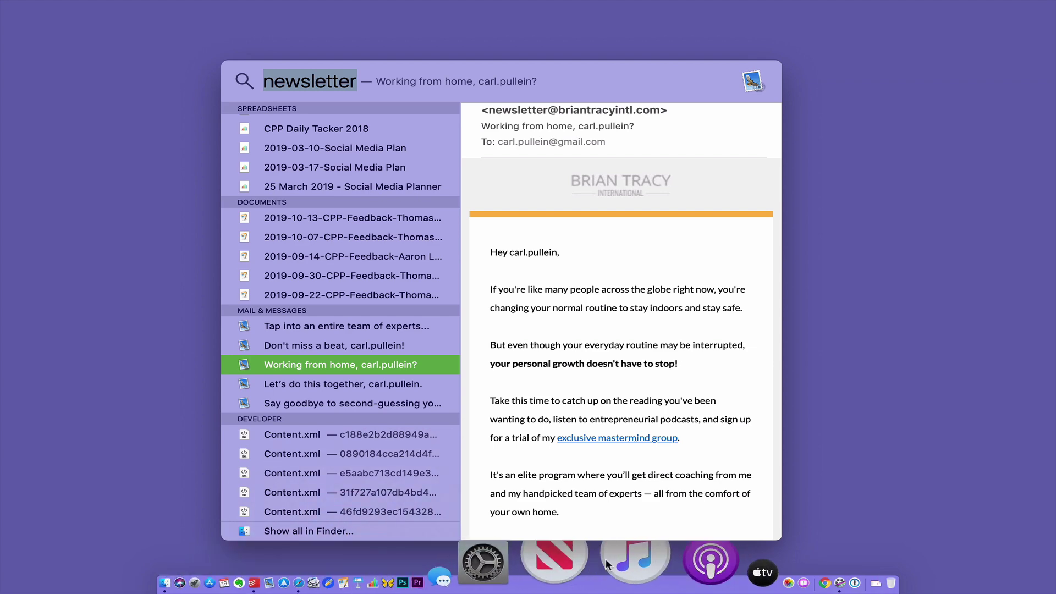
mouse_move(578, 561)
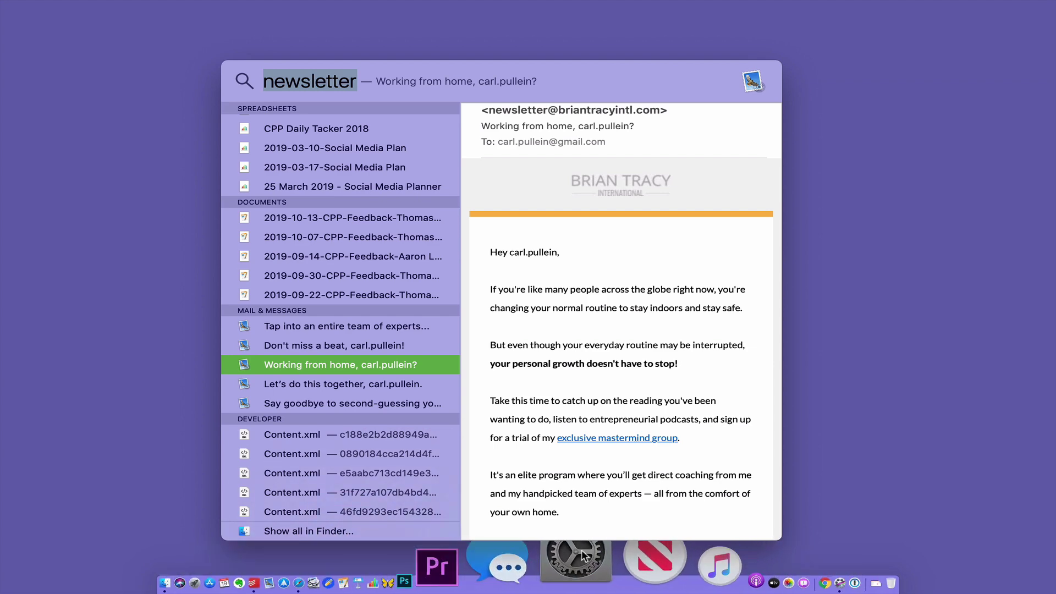
- In Keyboard > Shortcuts, select Spotlight and begin editing the Show Spotlight search shortcut
left_click(582, 554)
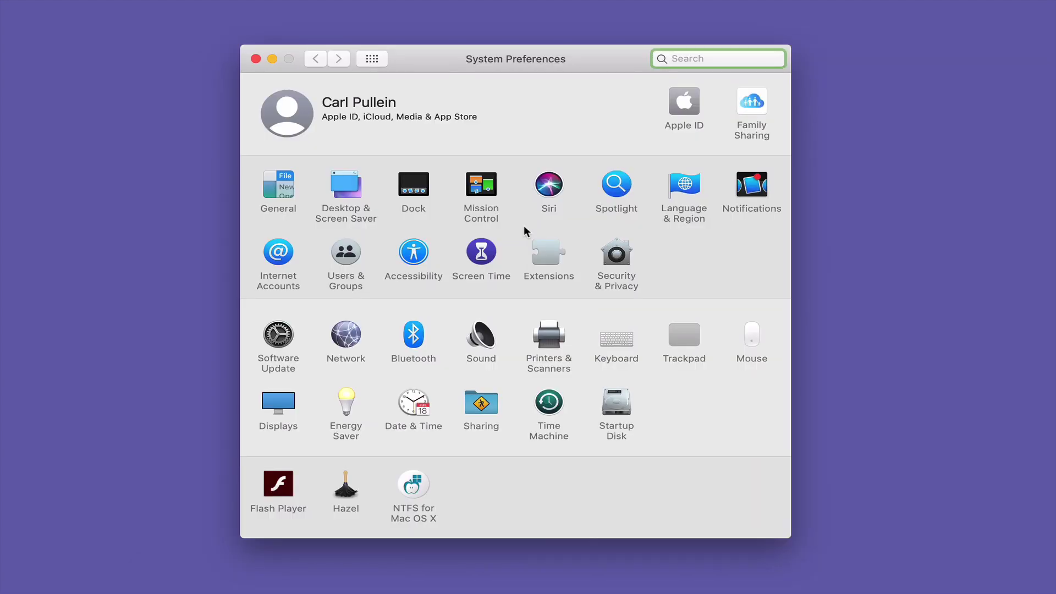
left_click(618, 338)
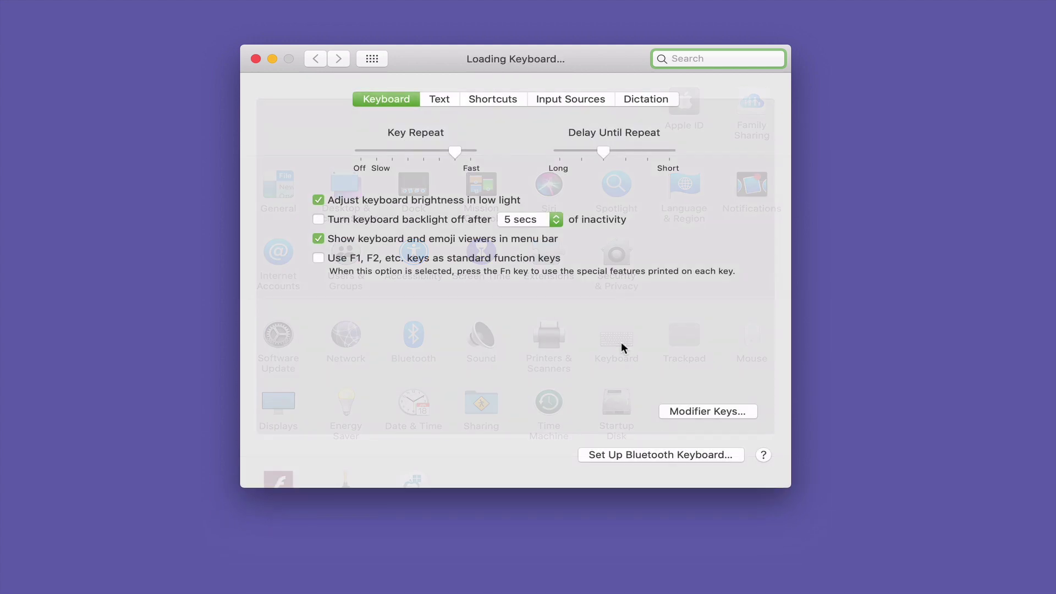
left_click(497, 98)
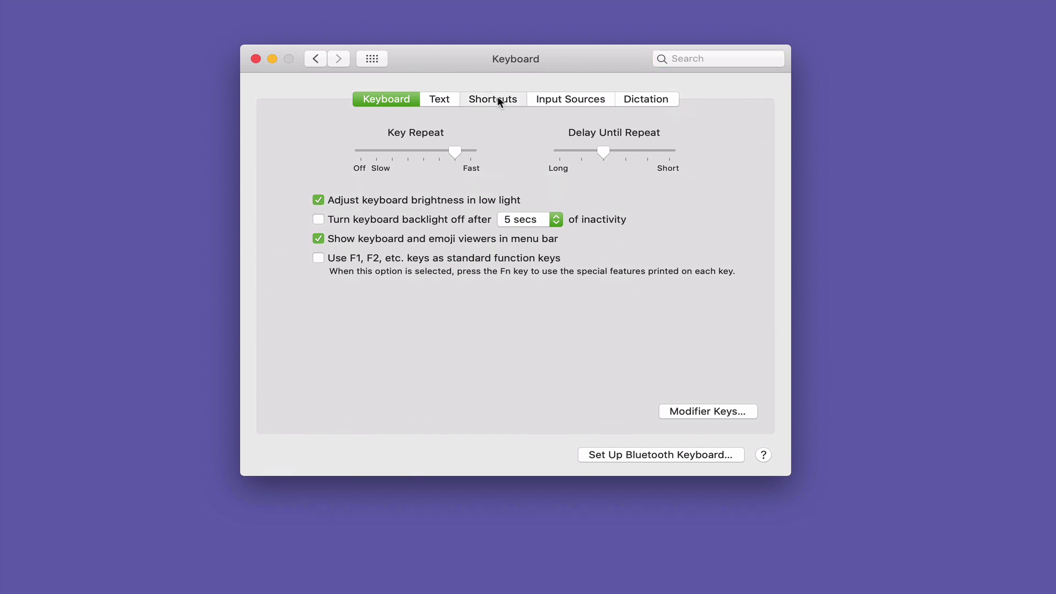
left_click(327, 238)
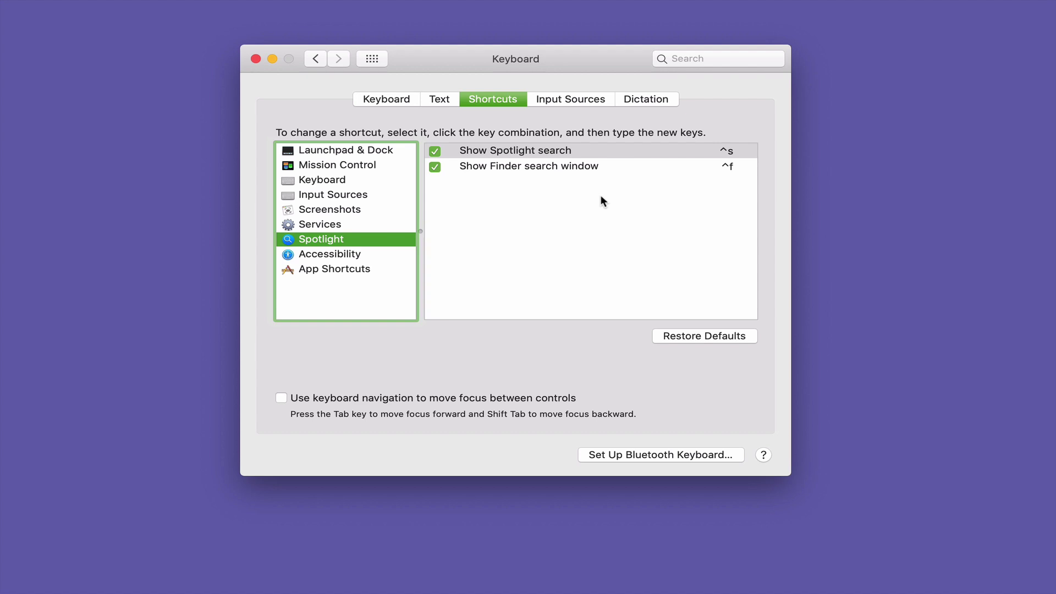
left_click(730, 154)
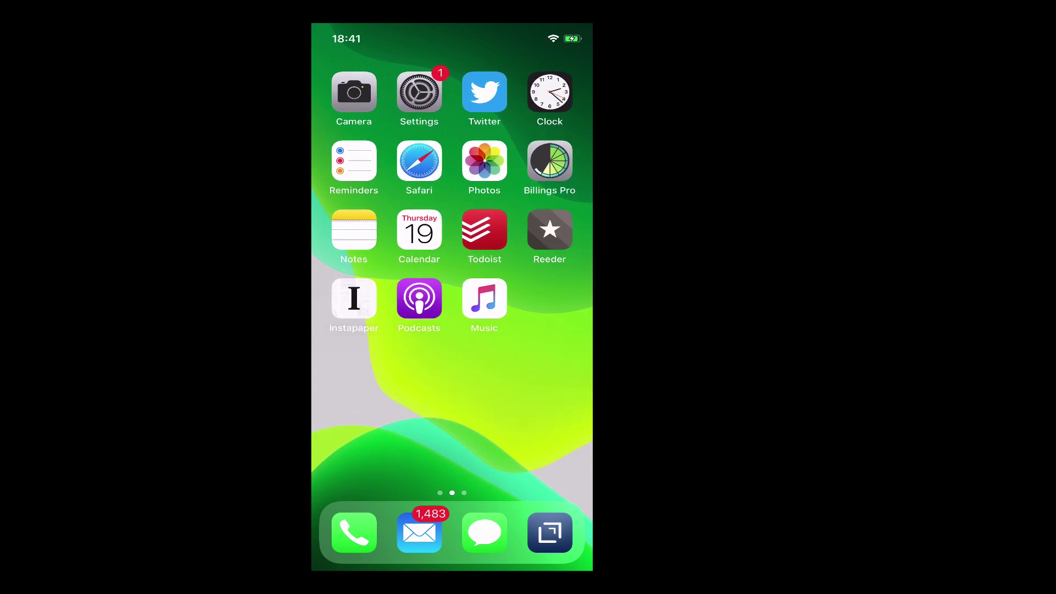
- Swipe down to iOS search, convert 83.5 kg to 13.11 stone, then clear the query
left_click_drag(452, 346, 452, 462)
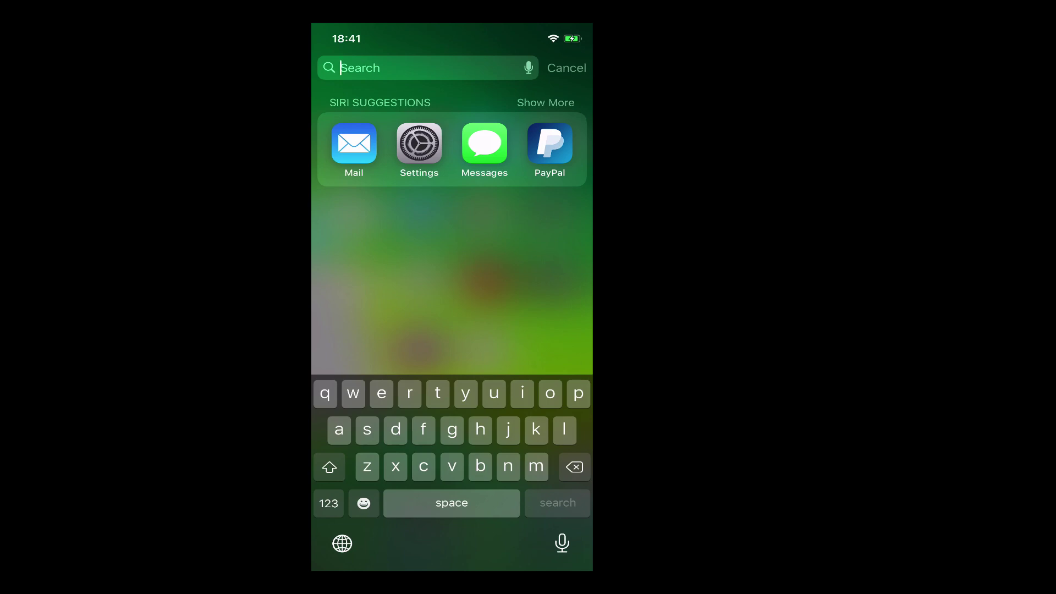
left_click(329, 502)
type("83")
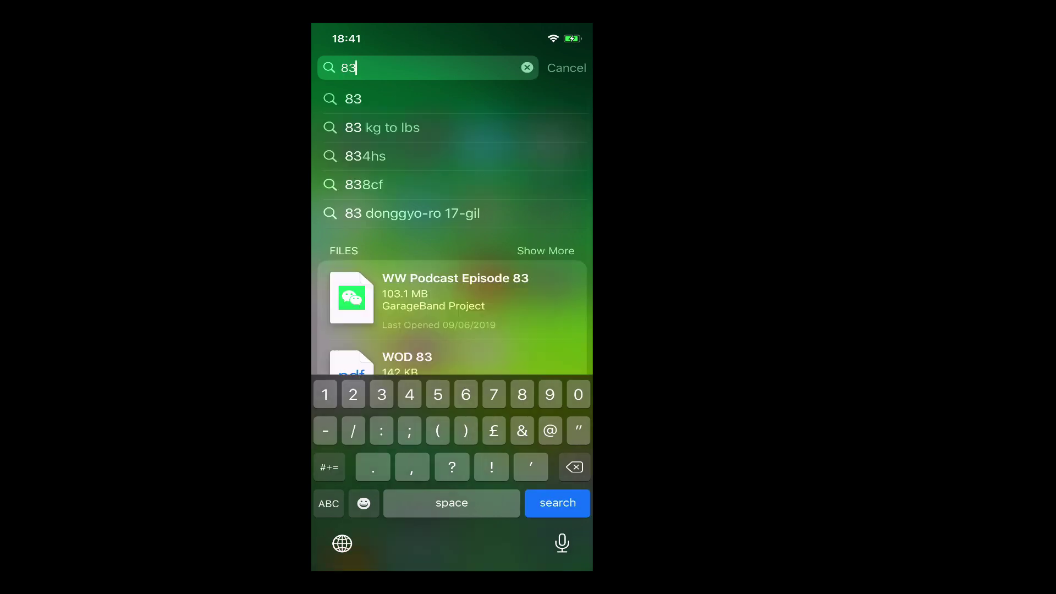
type(".5")
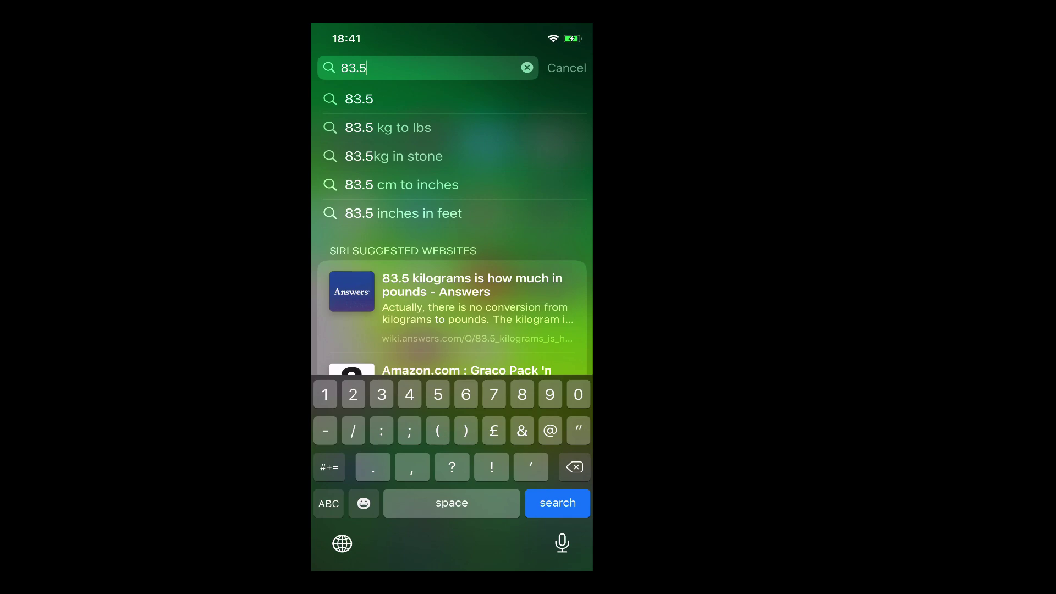
left_click(393, 155)
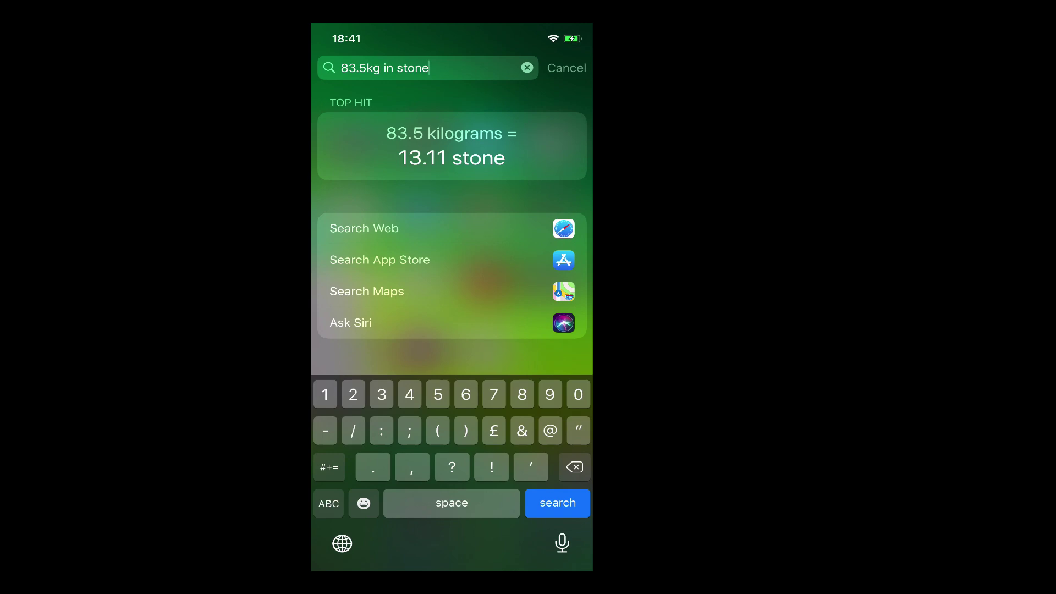
left_click(526, 67)
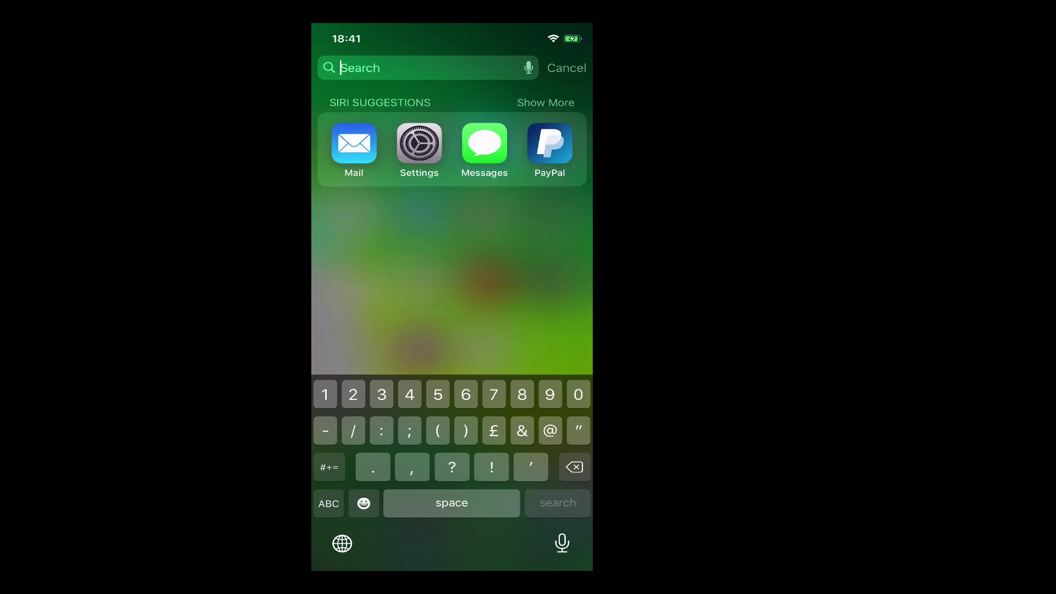
type("50")
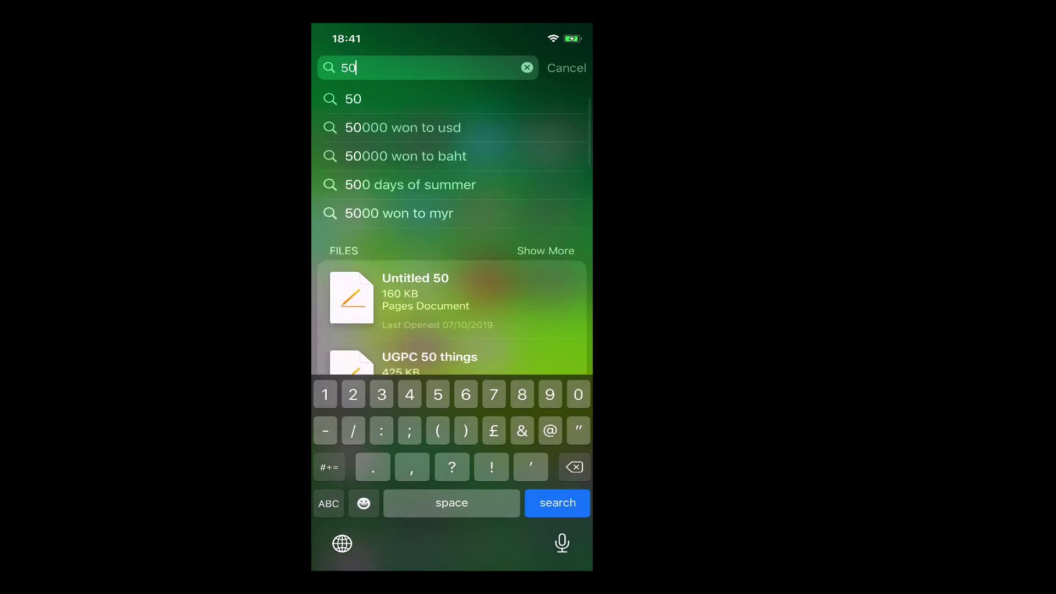
type(" de")
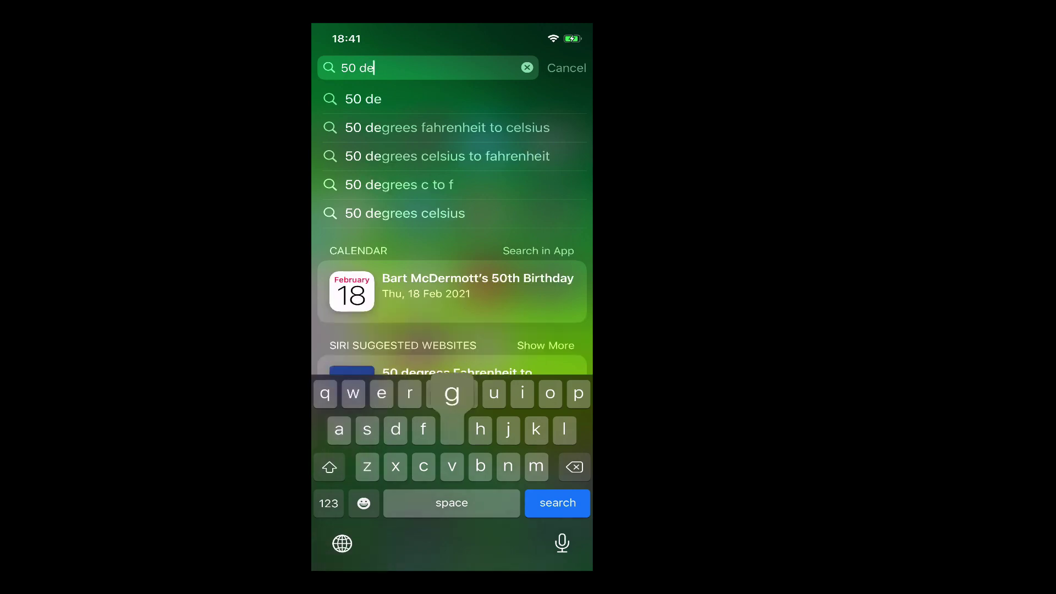
type("gree")
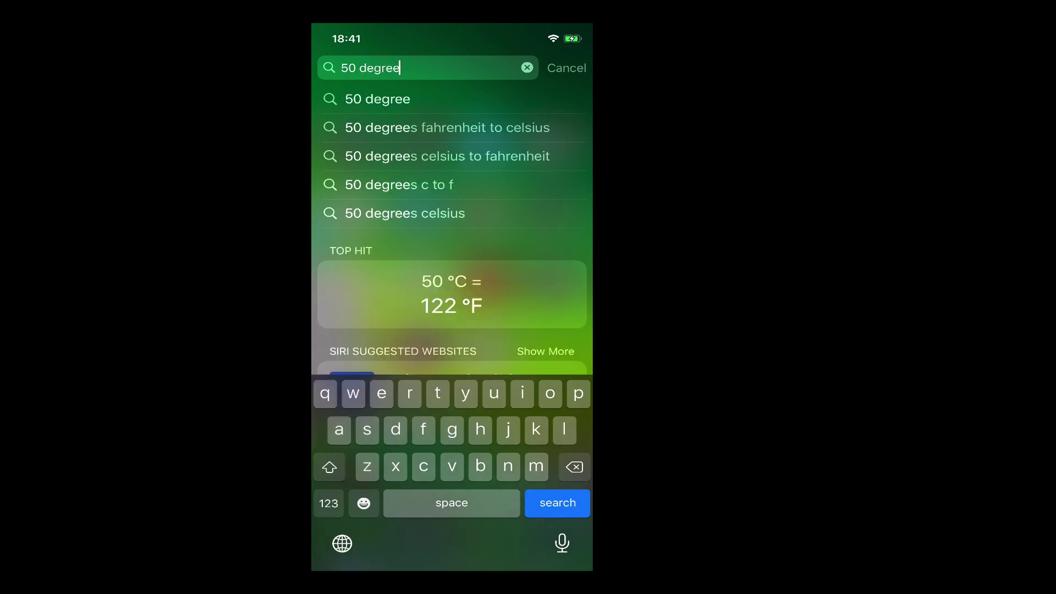
left_click(448, 156)
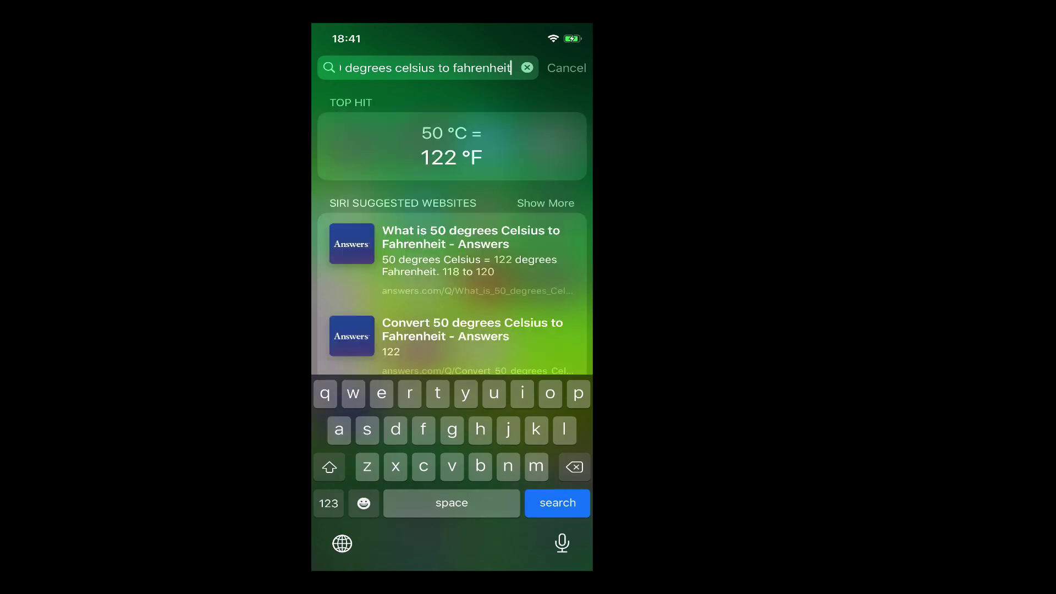
left_click(527, 68)
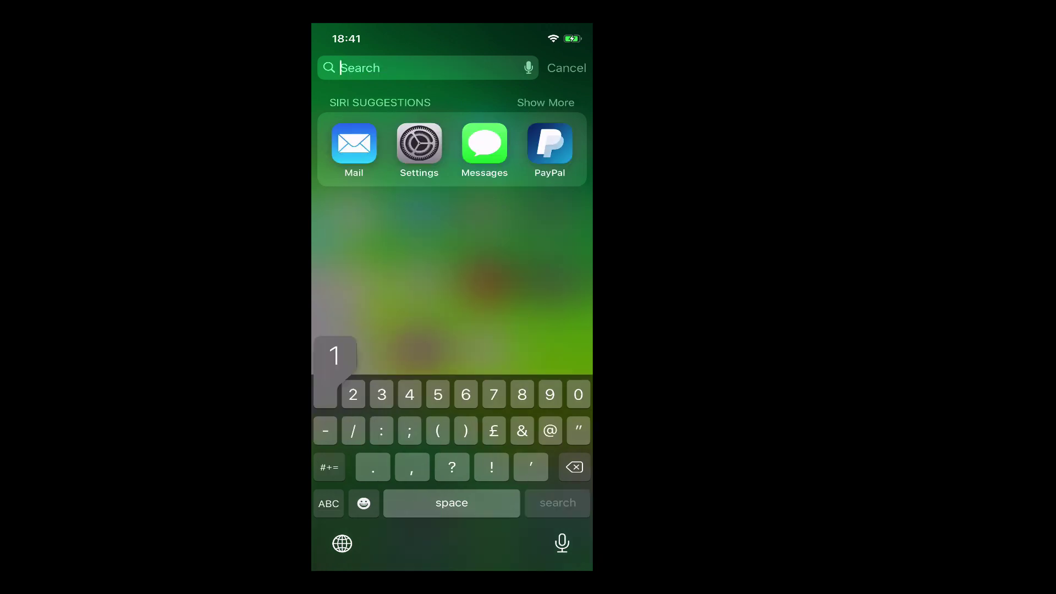
type("10 d")
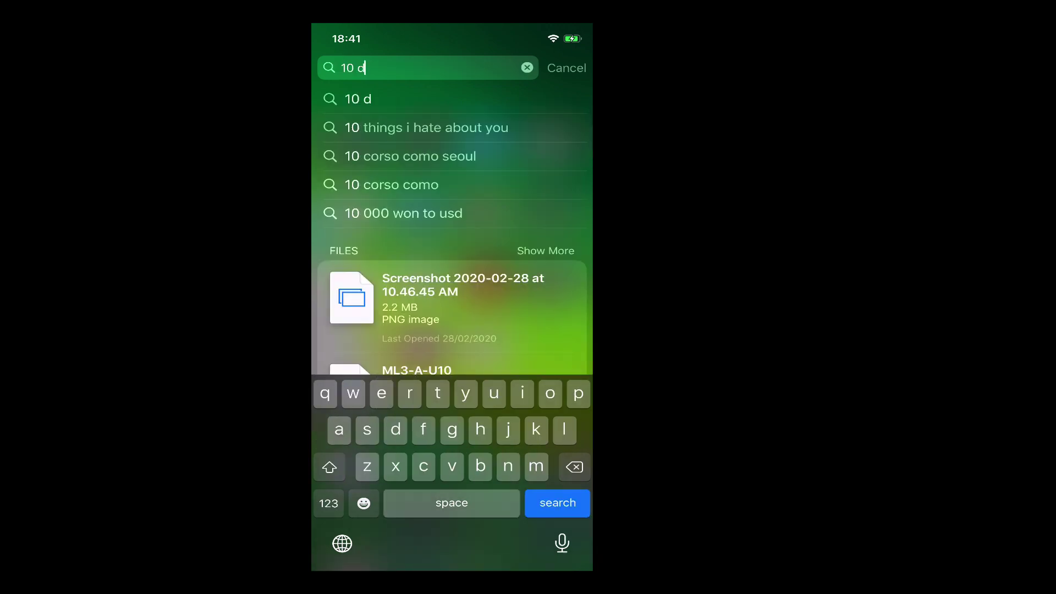
type("eg")
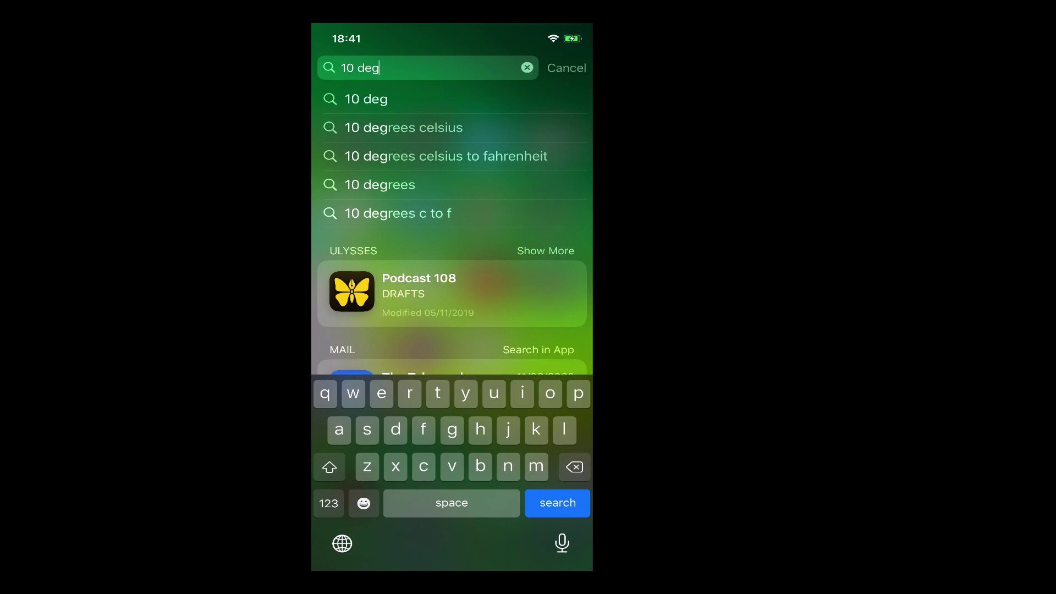
left_click(446, 156)
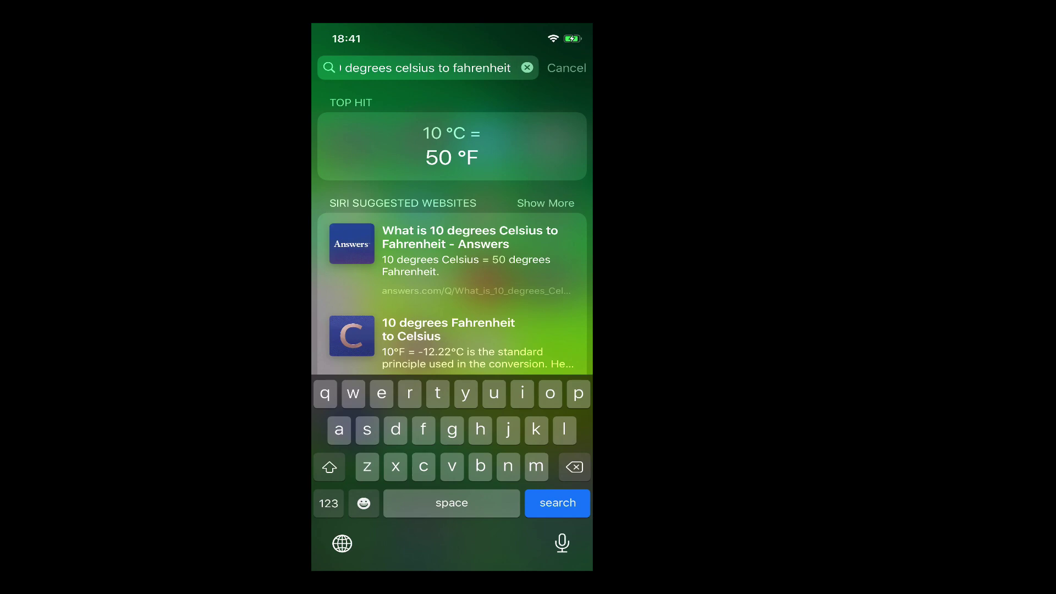
left_click(526, 66)
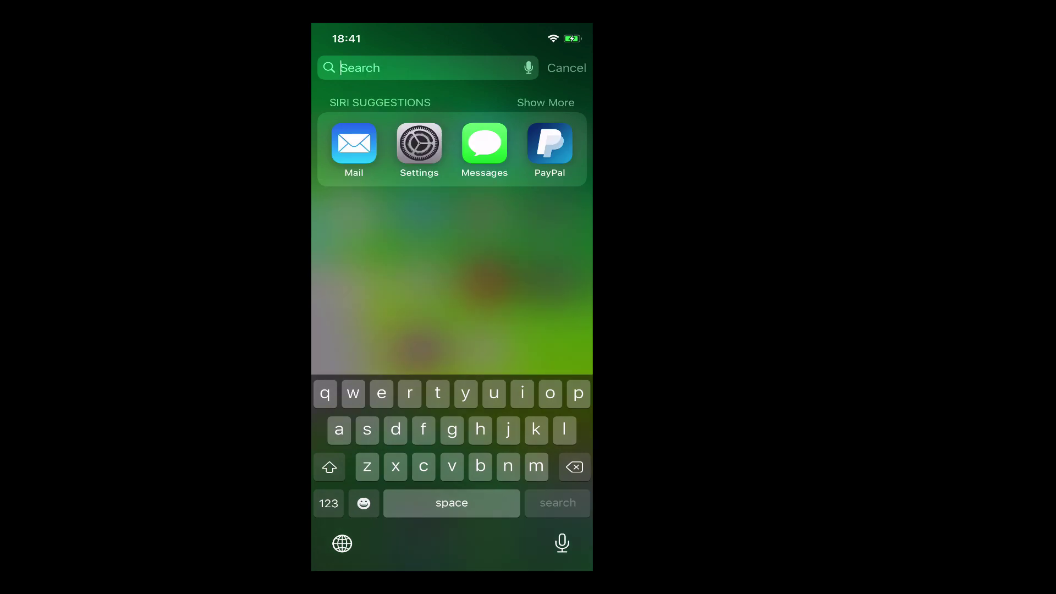
type("saf")
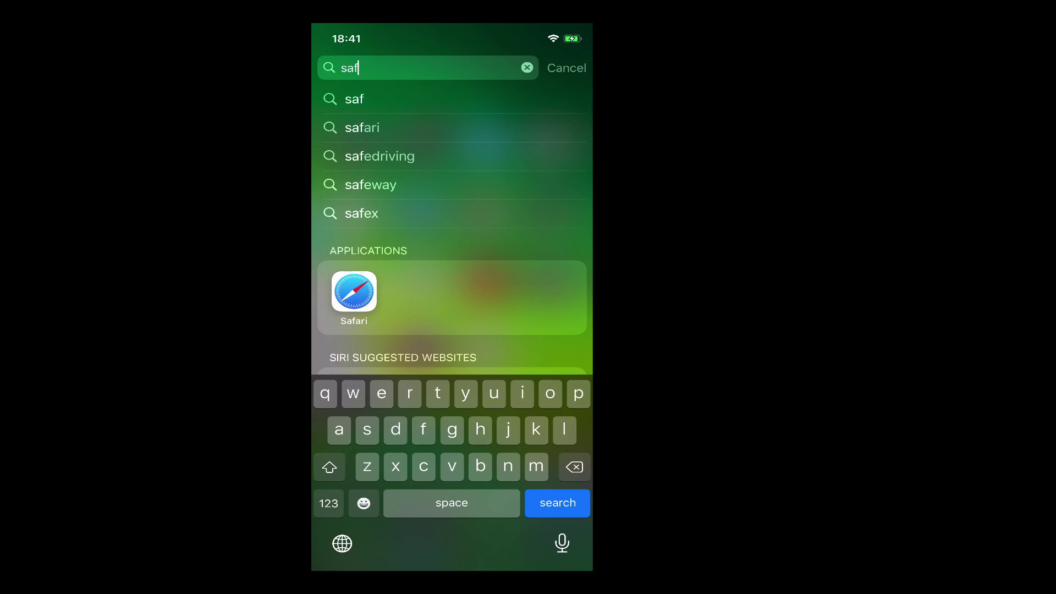
type("ari")
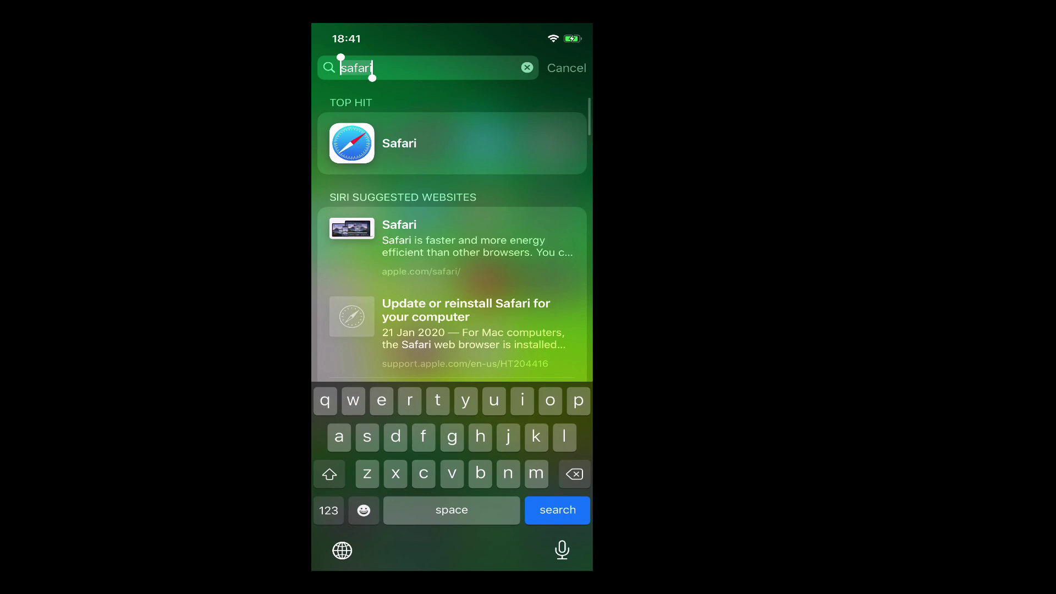
key("BackSpace")
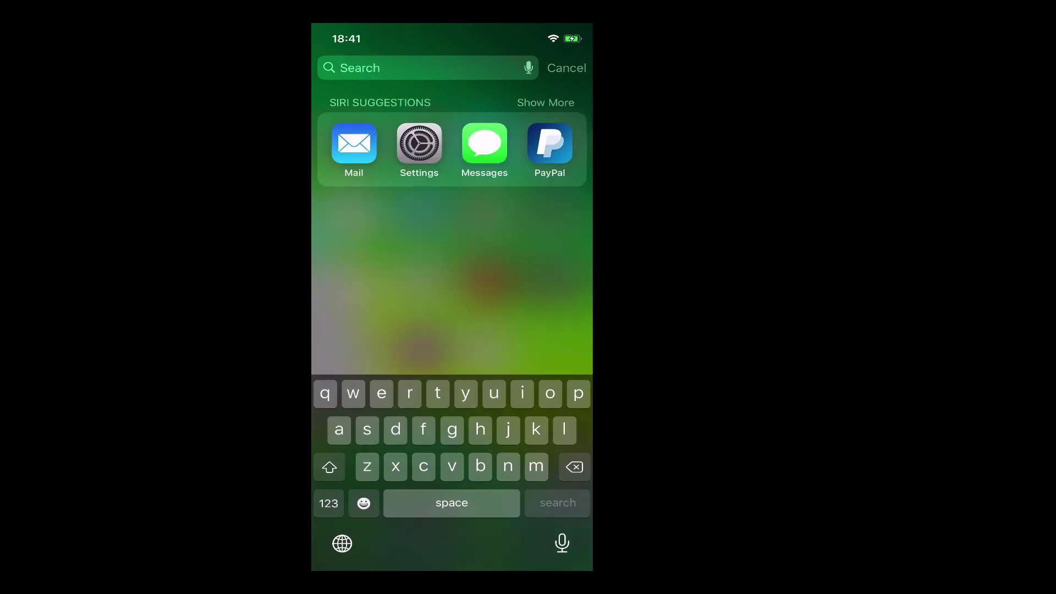
type("mum")
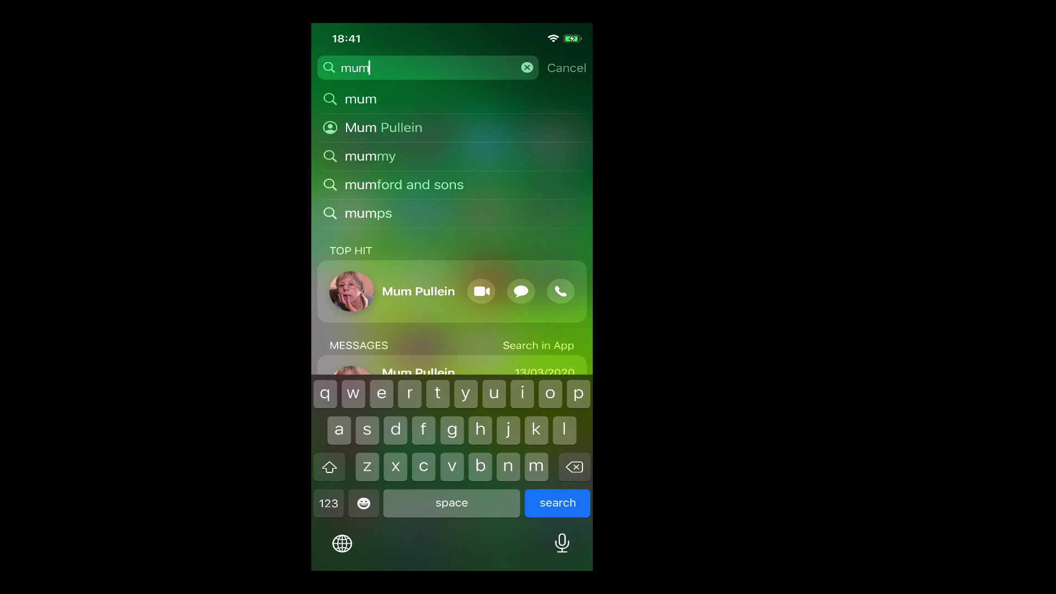
- Search 'mumford and sons' for knowledge, website and video results, then swipe back to the home screen
left_click(405, 184)
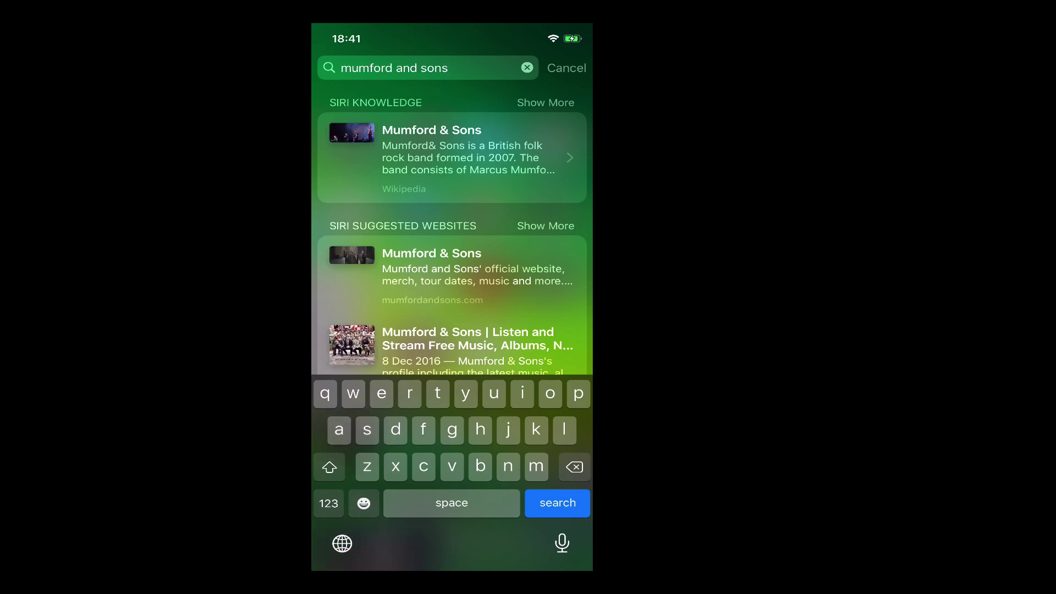
scroll(452, 330, "down", 10)
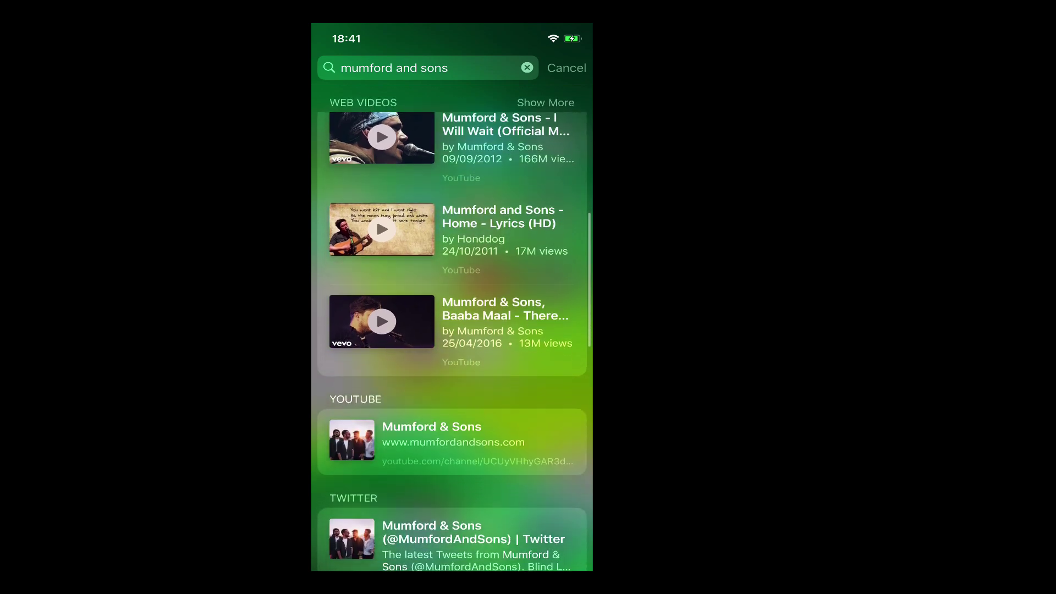
scroll(453, 342, "down", 5)
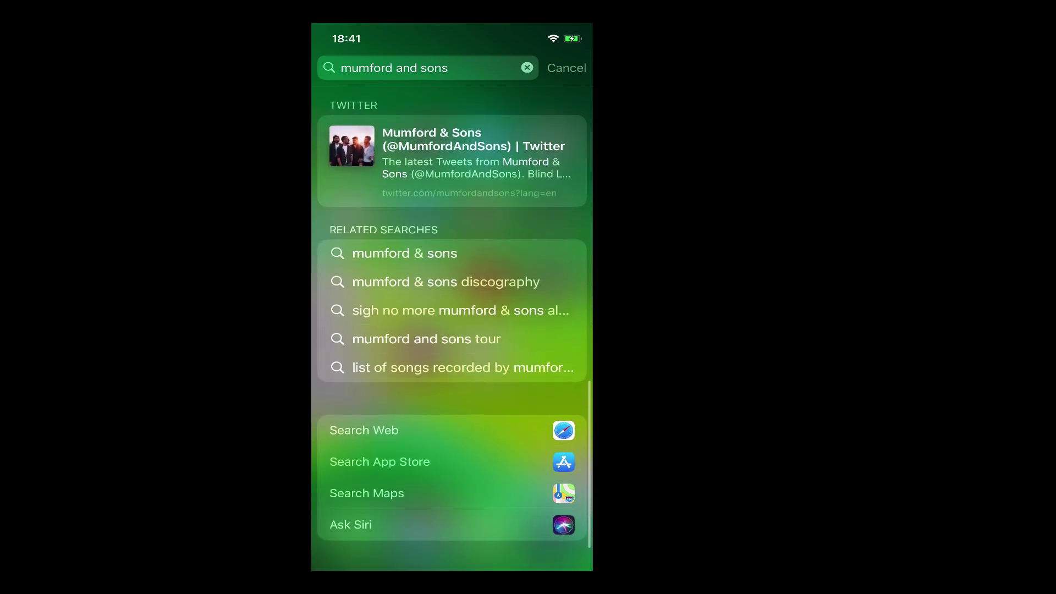
scroll(453, 330, "up", 15)
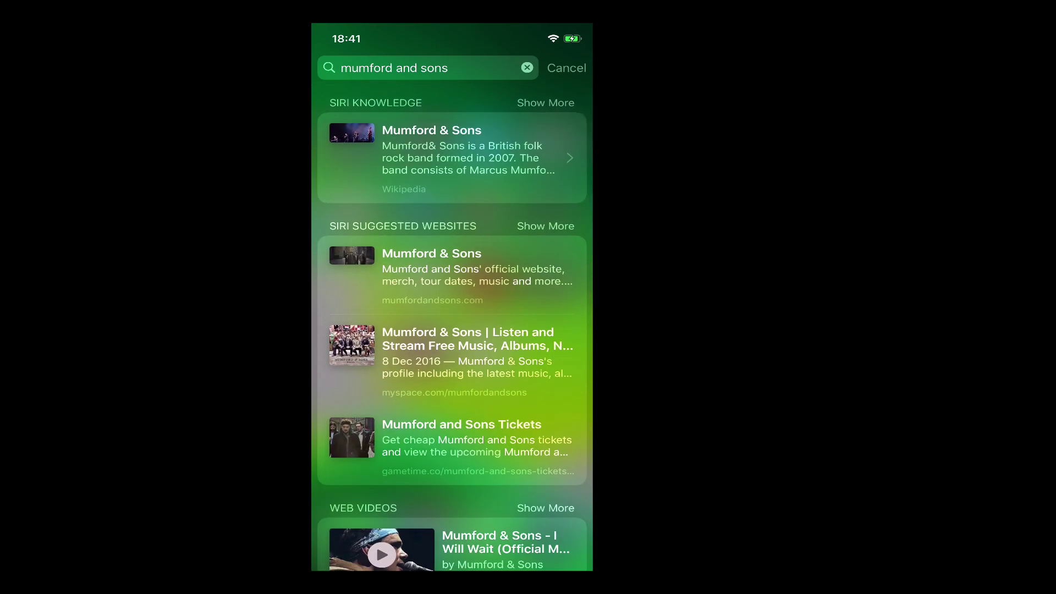
left_click_drag(452, 567, 453, 413)
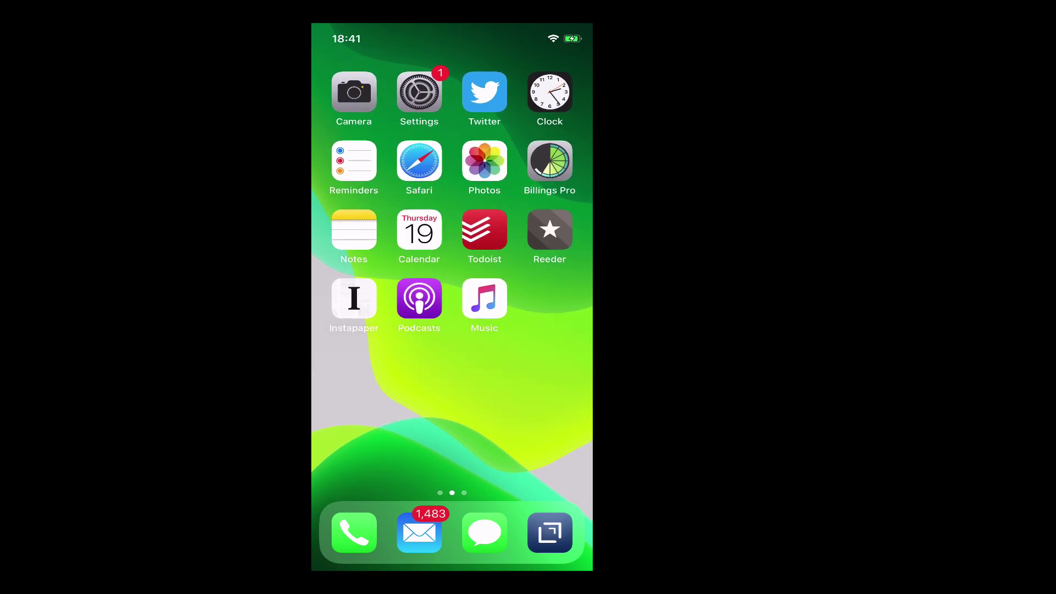
left_click(420, 92)
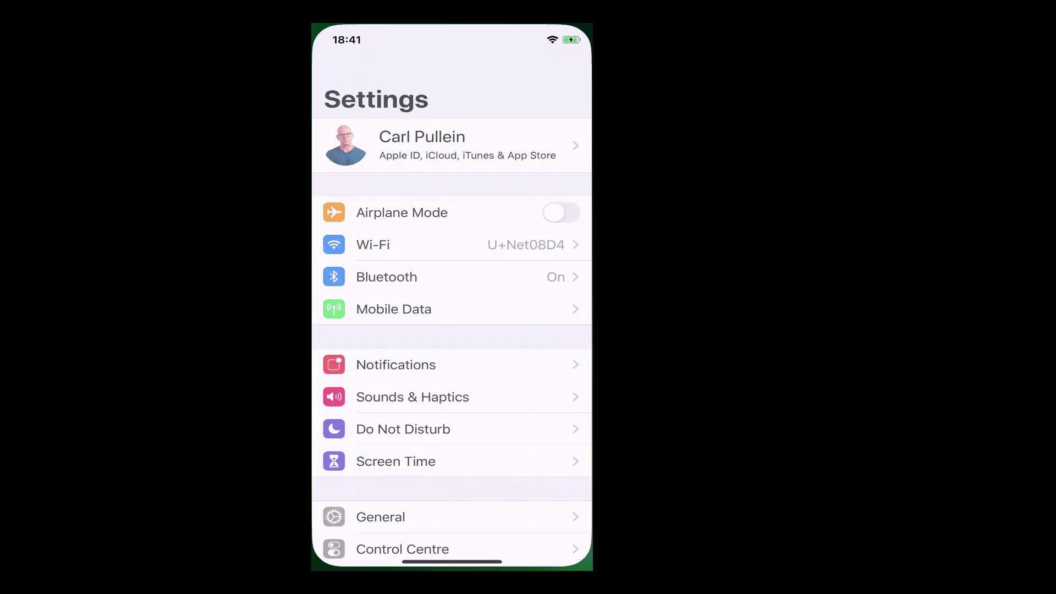
scroll(453, 330, "down", 5)
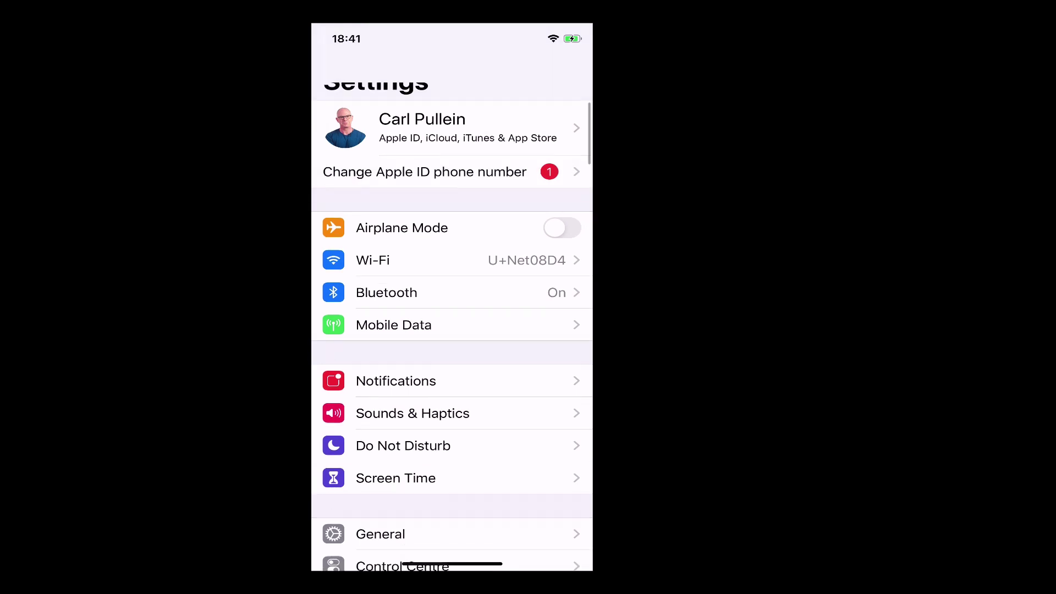
scroll(453, 330, "down", 3)
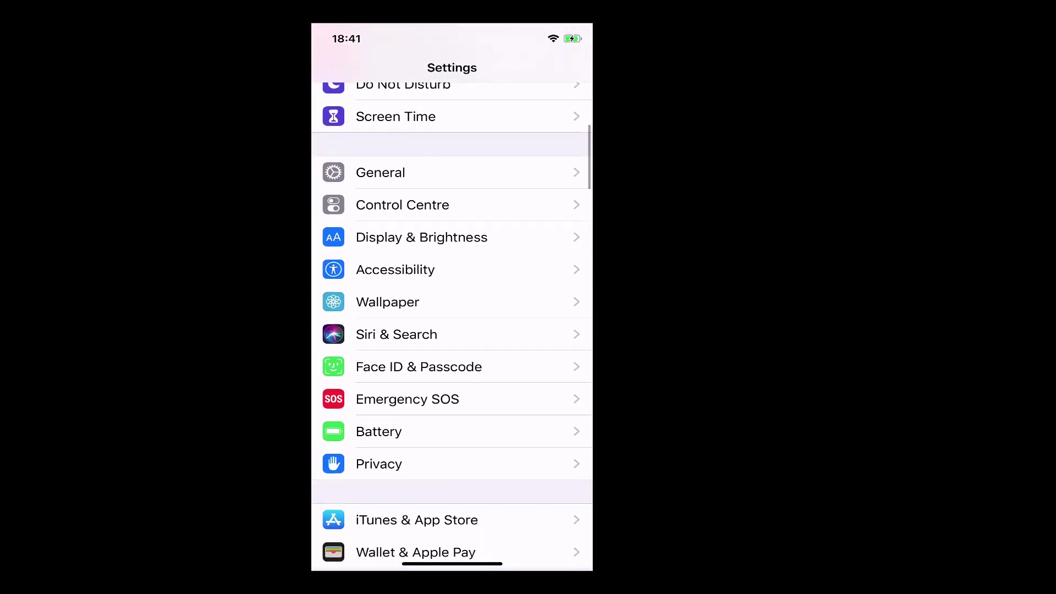
left_click(396, 319)
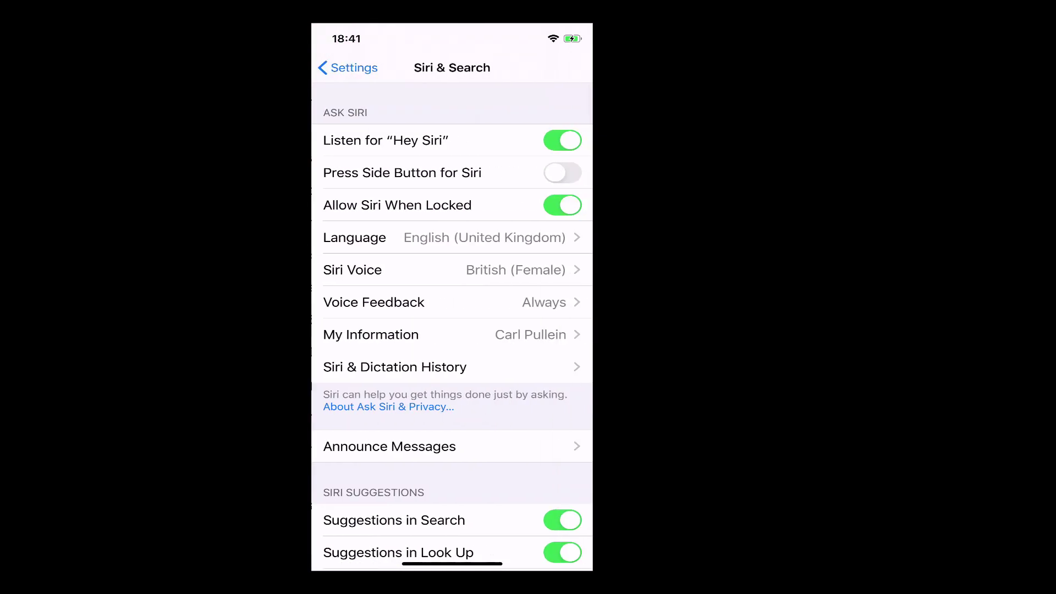
scroll(452, 330, "down", 3)
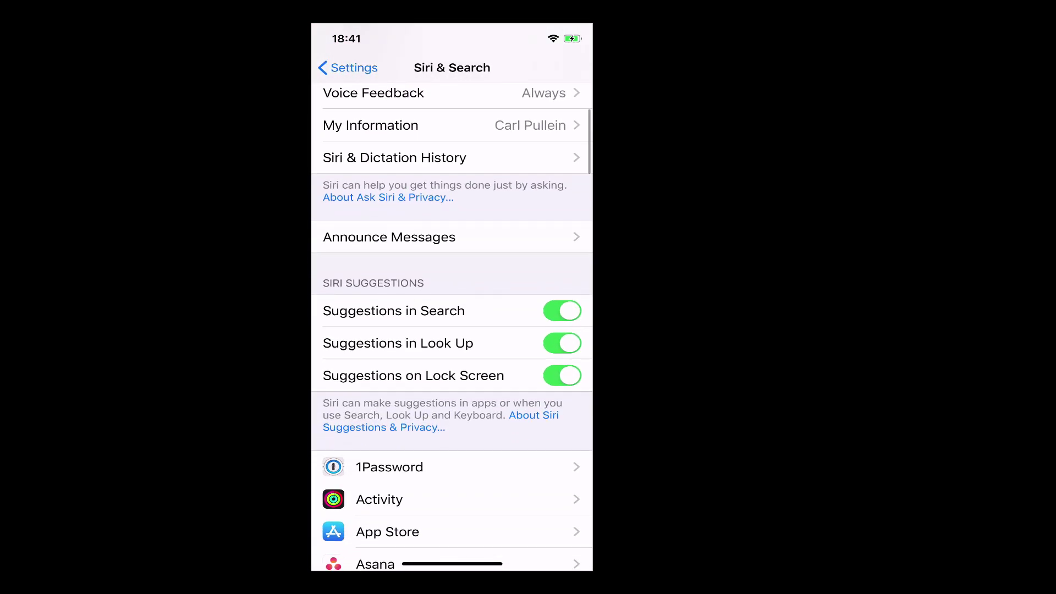
scroll(453, 331, "down", 2)
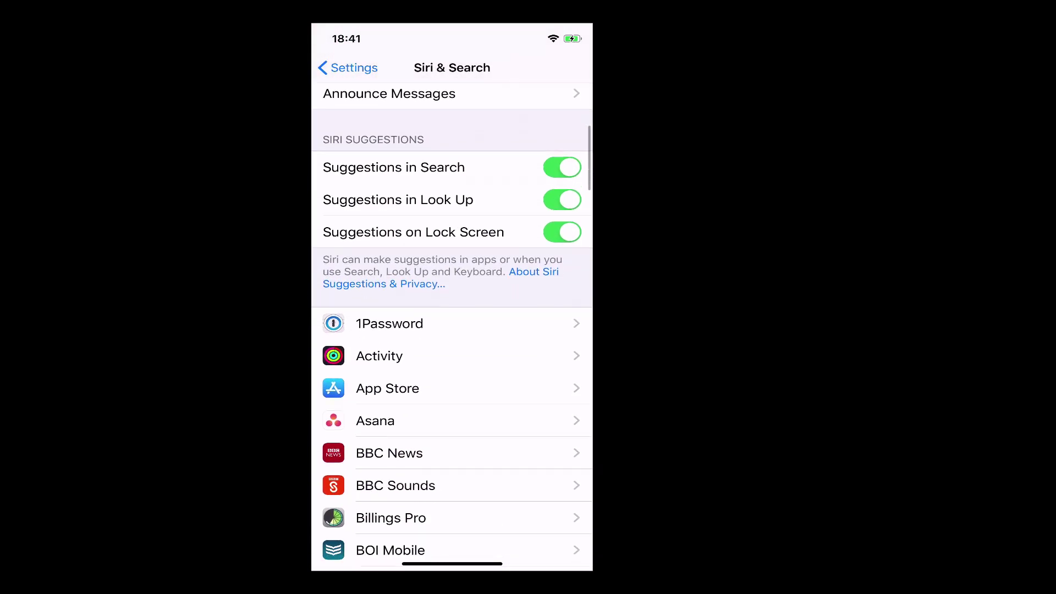
scroll(453, 331, "up", 3)
scroll(453, 330, "up", 2)
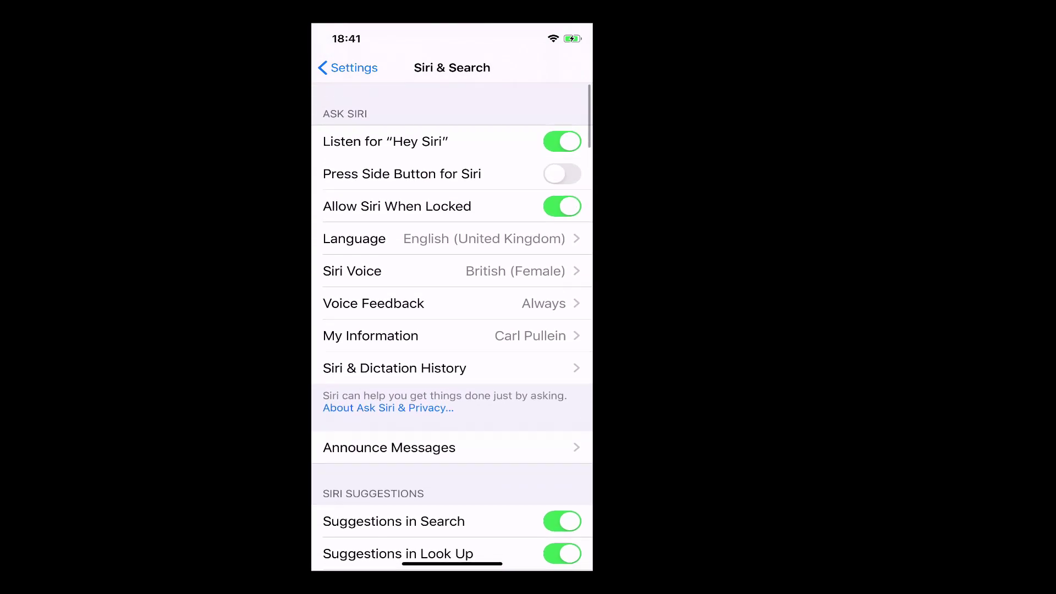
left_click(348, 68)
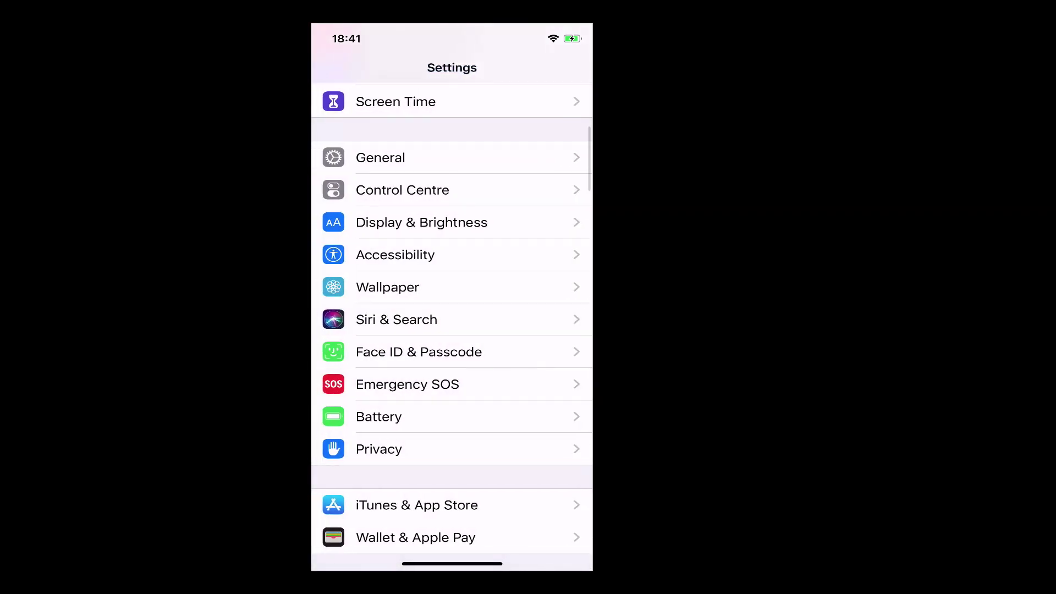
scroll(452, 330, "down", 4)
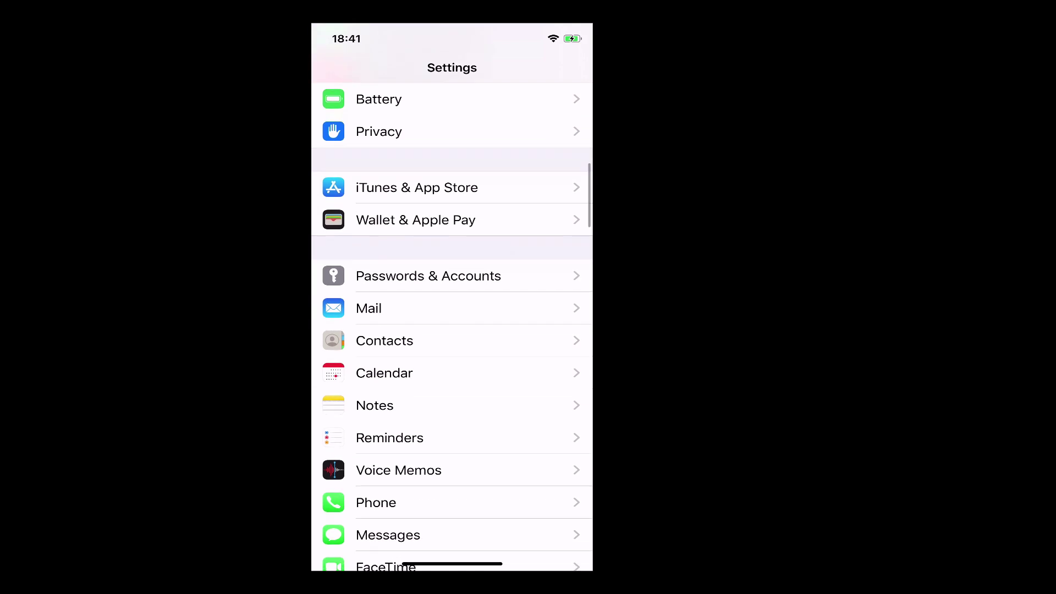
scroll(453, 330, "down", 5)
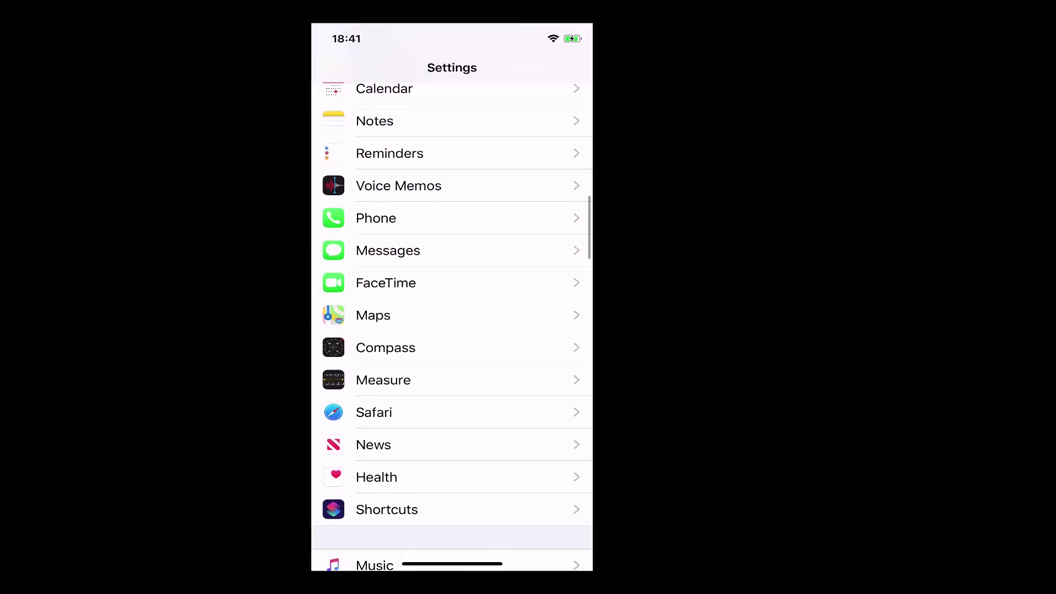
scroll(452, 330, "down", 3)
scroll(452, 330, "down", 1)
scroll(453, 331, "down", 2)
scroll(452, 331, "down", 1)
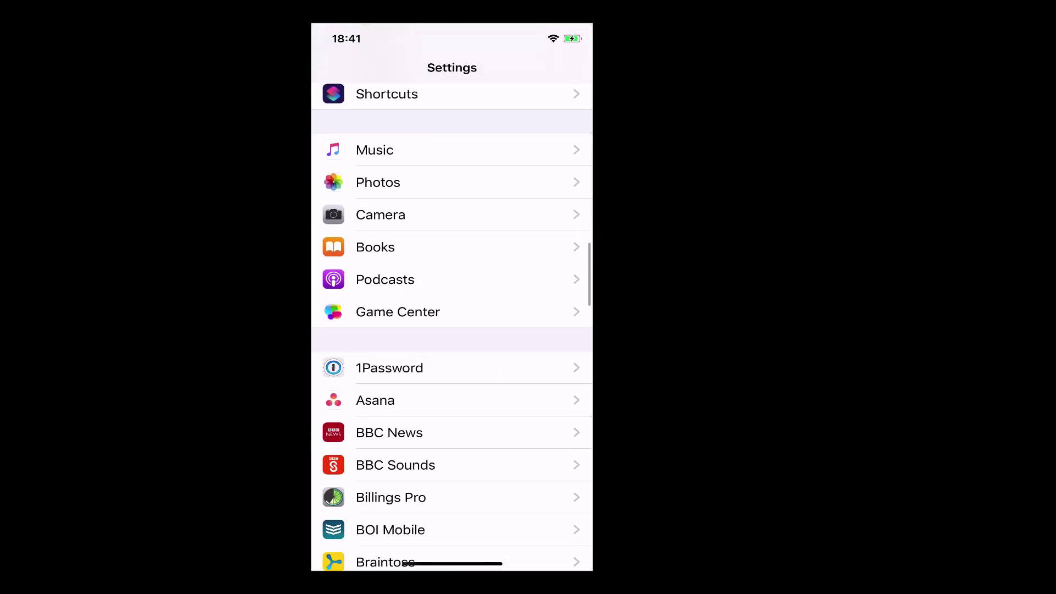
scroll(453, 330, "up", 5)
scroll(452, 330, "up", 5)
scroll(453, 331, "up", 1)
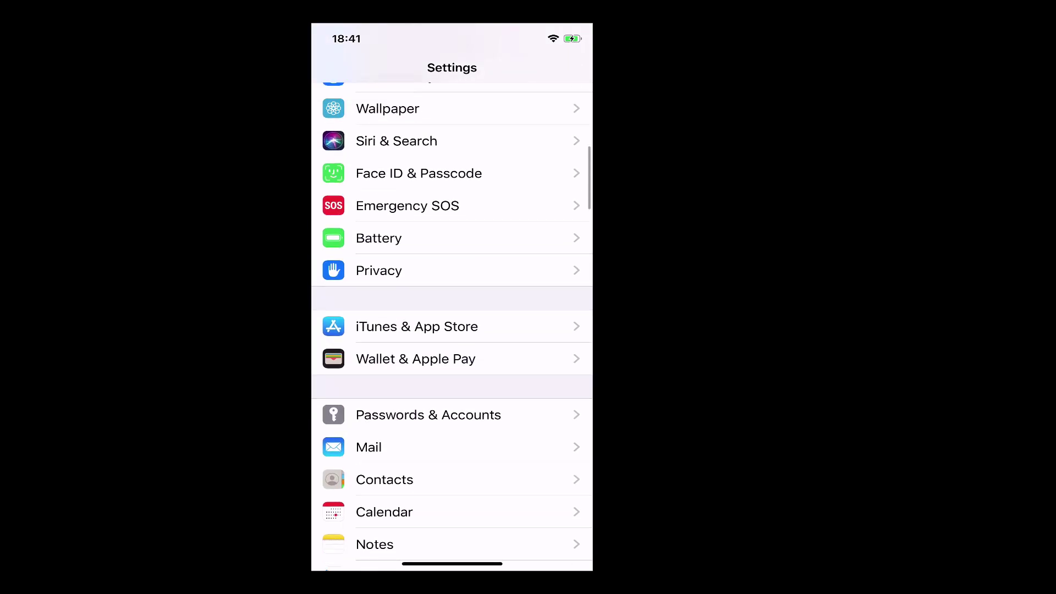
scroll(453, 330, "up", 2)
scroll(453, 330, "up", 2)
left_click(396, 300)
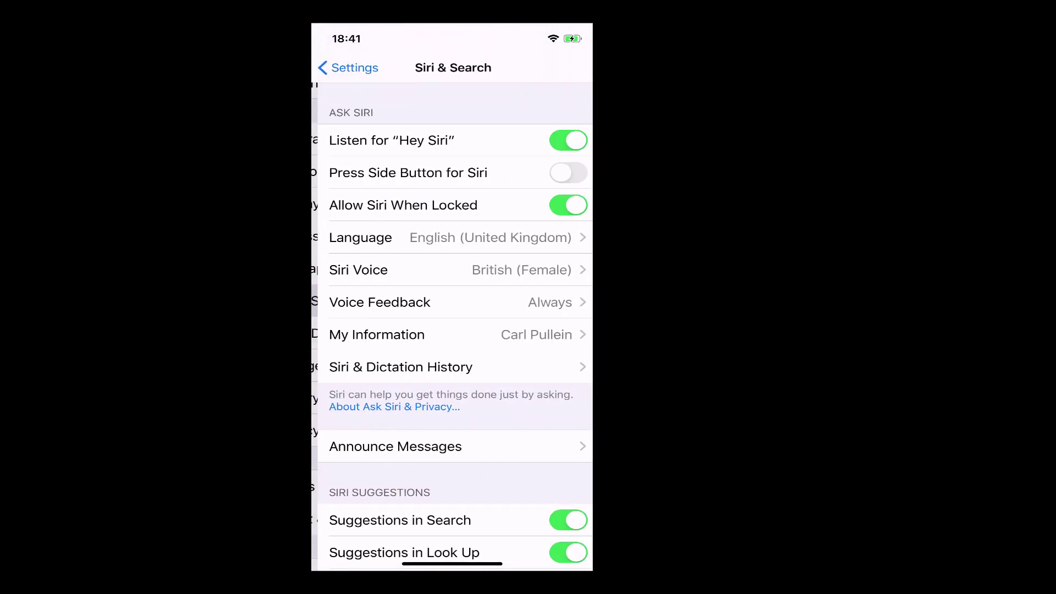
scroll(452, 330, "down", 1)
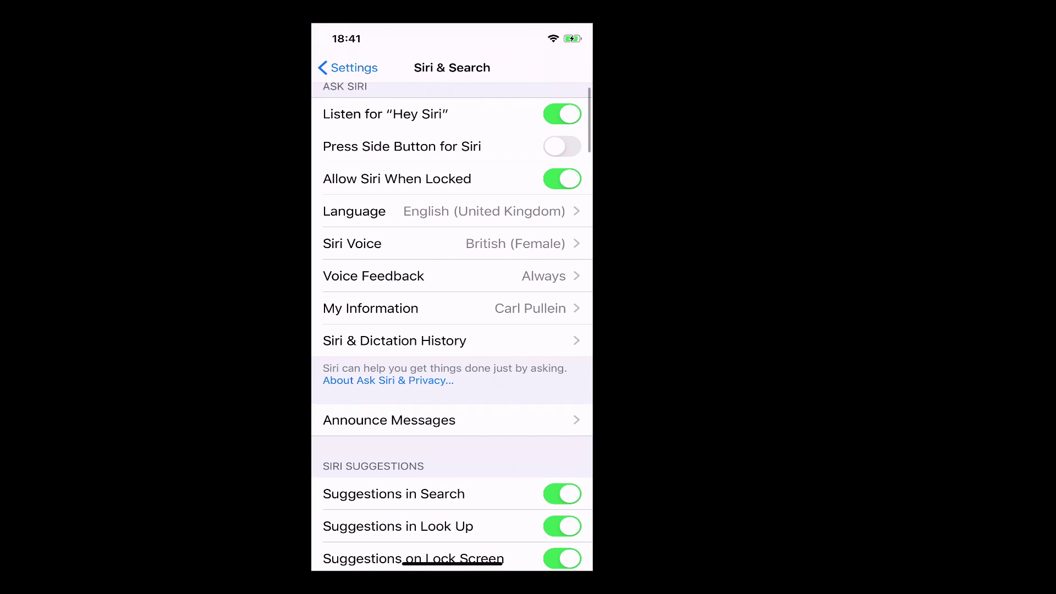
scroll(453, 330, "down", 5)
scroll(453, 330, "down", 5)
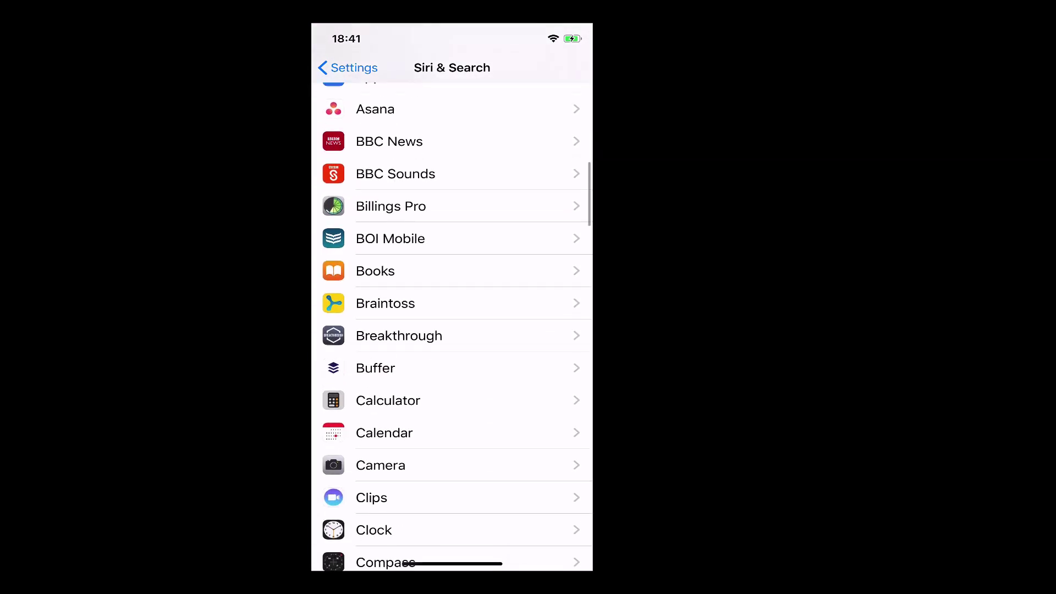
scroll(452, 331, "down", 5)
scroll(453, 330, "down", 5)
scroll(452, 331, "down", 5)
scroll(453, 330, "down", 5)
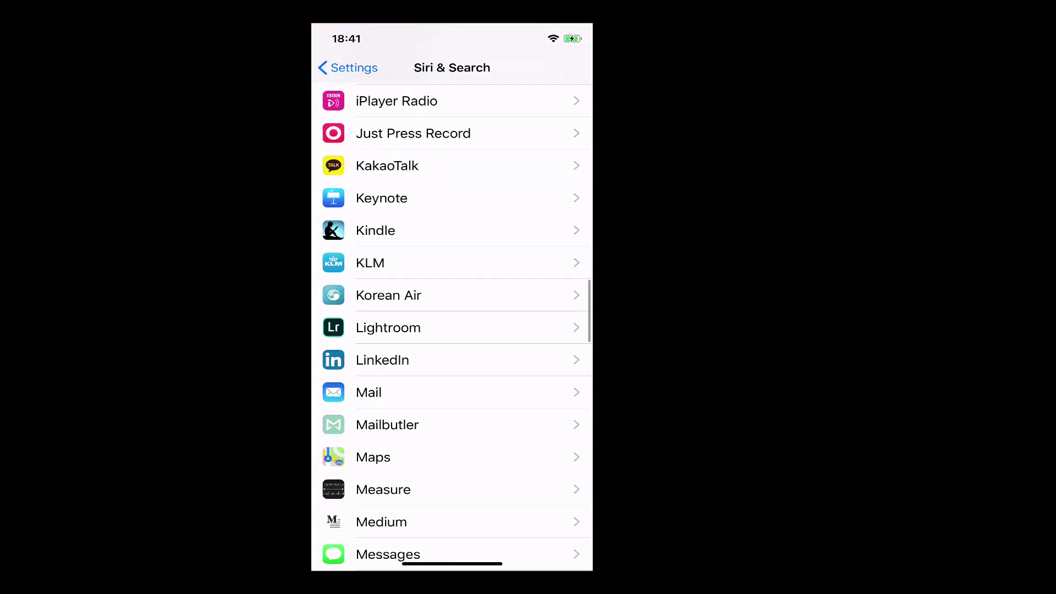
scroll(452, 330, "down", 5)
scroll(453, 331, "up", 5)
scroll(452, 331, "up", 5)
scroll(453, 330, "up", 10)
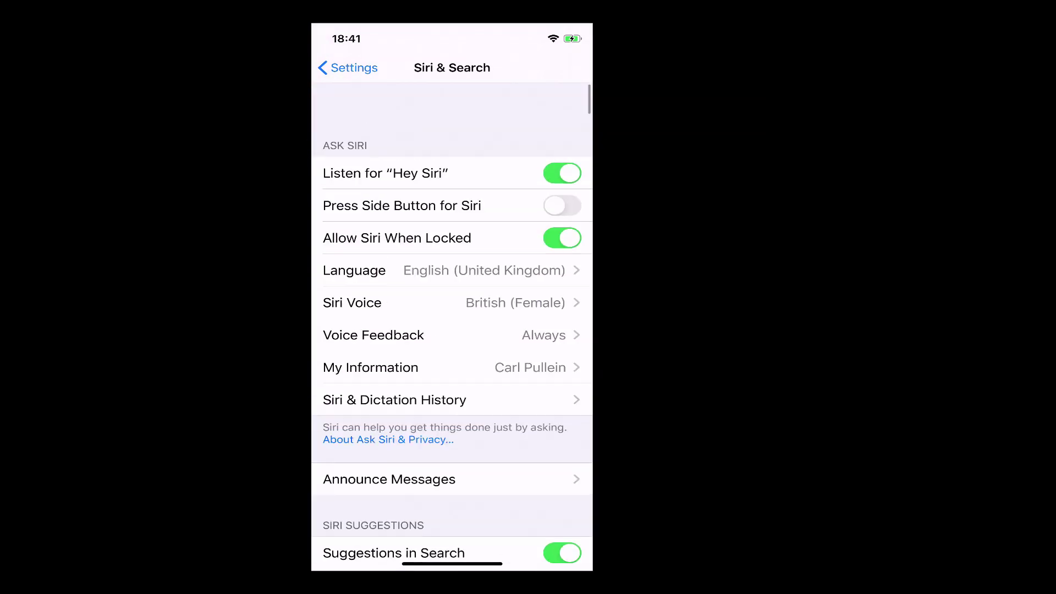
left_click(347, 68)
scroll(452, 330, "up", 5)
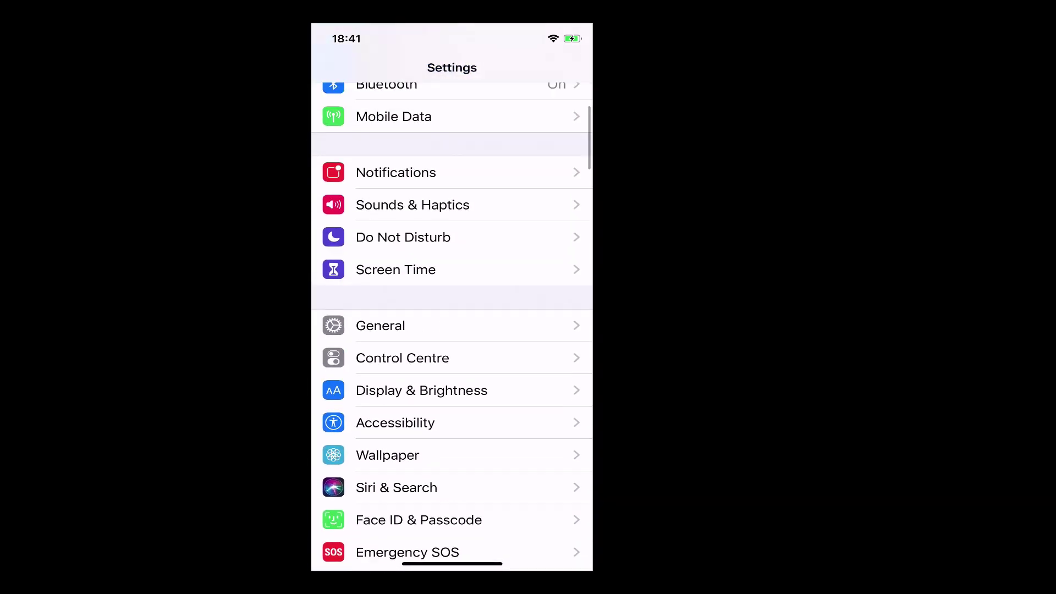
scroll(453, 331, "up", 3)
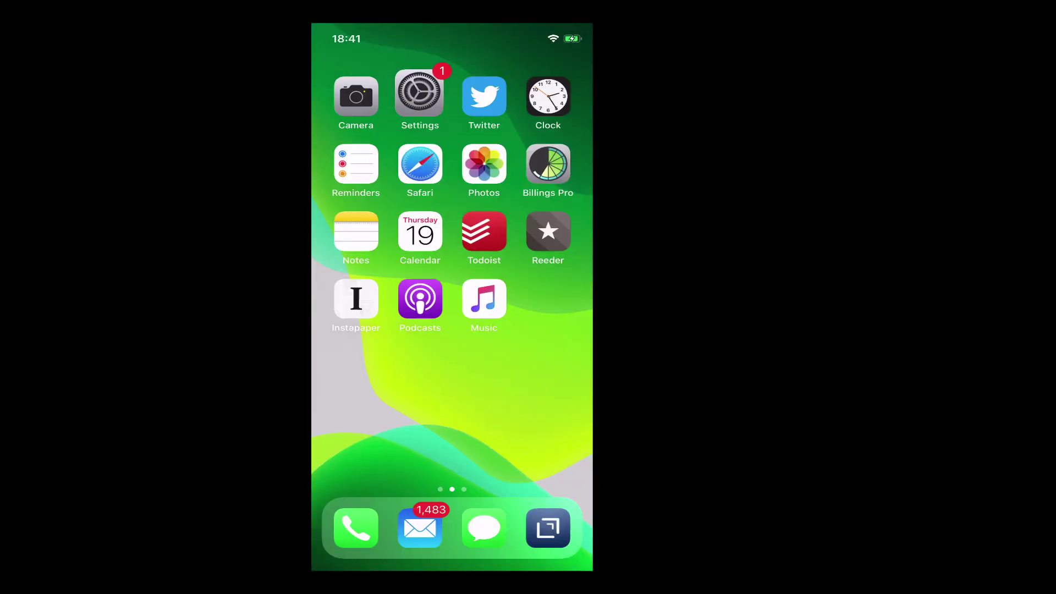
- Clear the previous 'mumford and sons' query so the empty field shows Siri Suggestions
key("BackSpace")
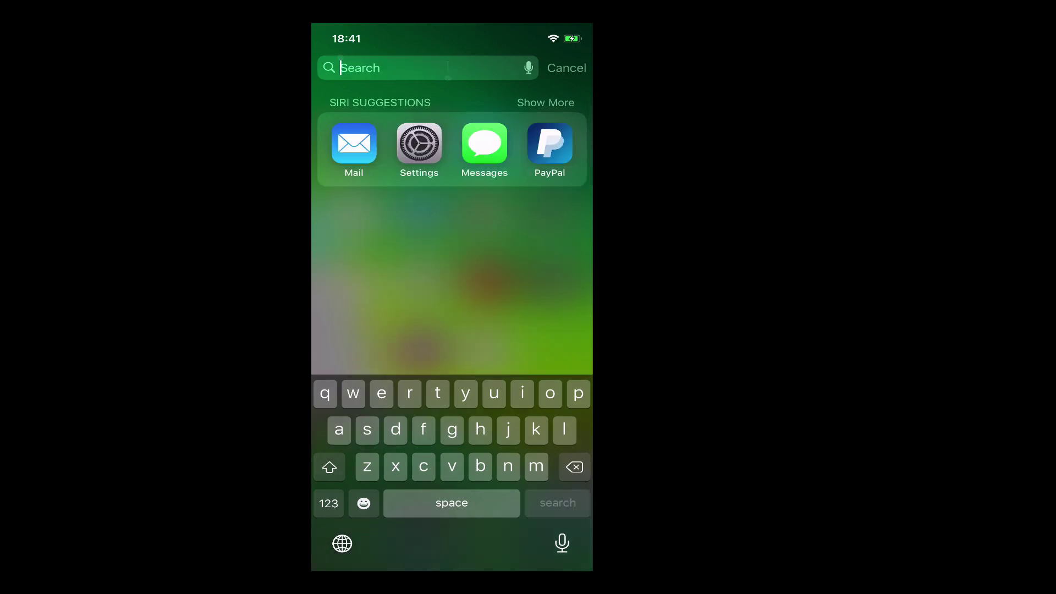